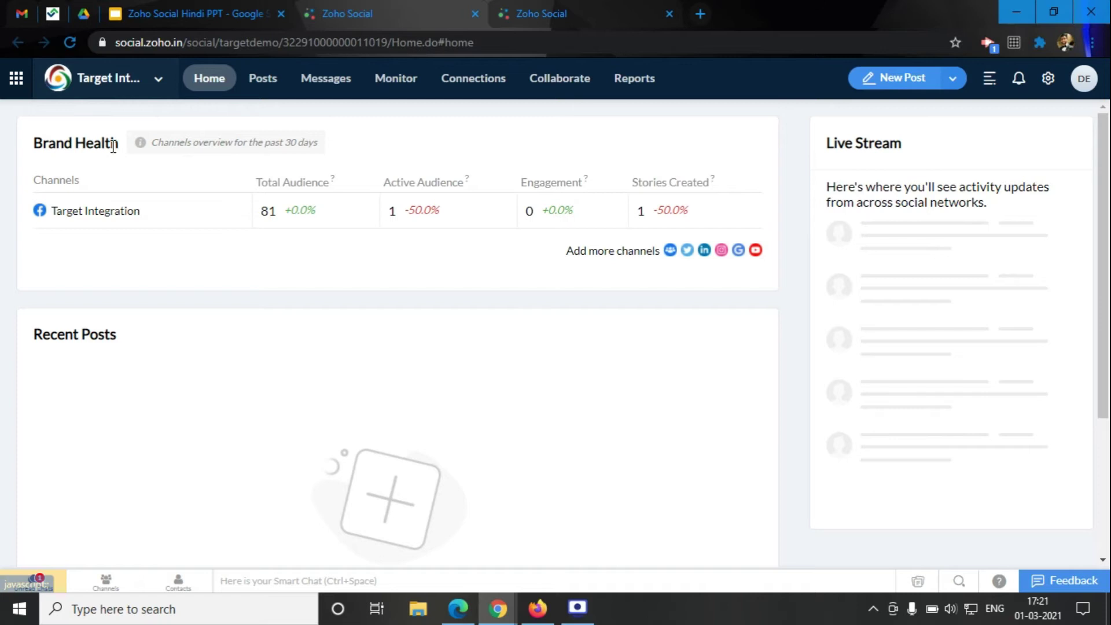
# - Examine the home dashboard's Brand Health metrics and Recent Posts section, and check the brand list
pyautogui.moveTo(85, 185); pyautogui.dragTo(26, 181)
pyautogui.click(103, 189)
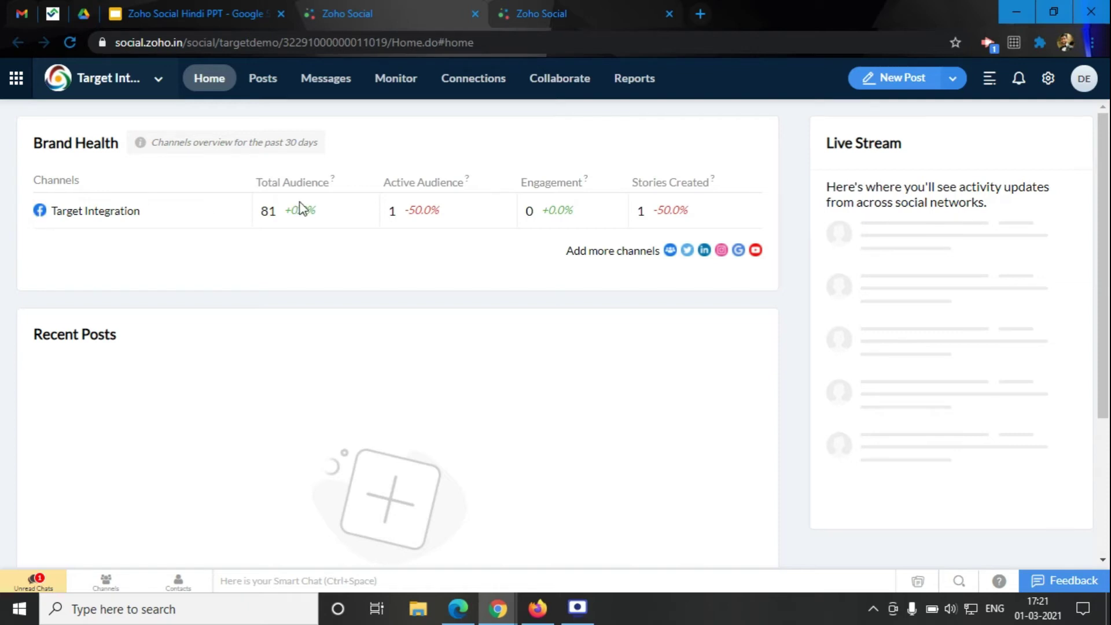
pyautogui.moveTo(332, 175)
pyautogui.moveTo(585, 181)
pyautogui.scroll(-3, 293, 262)
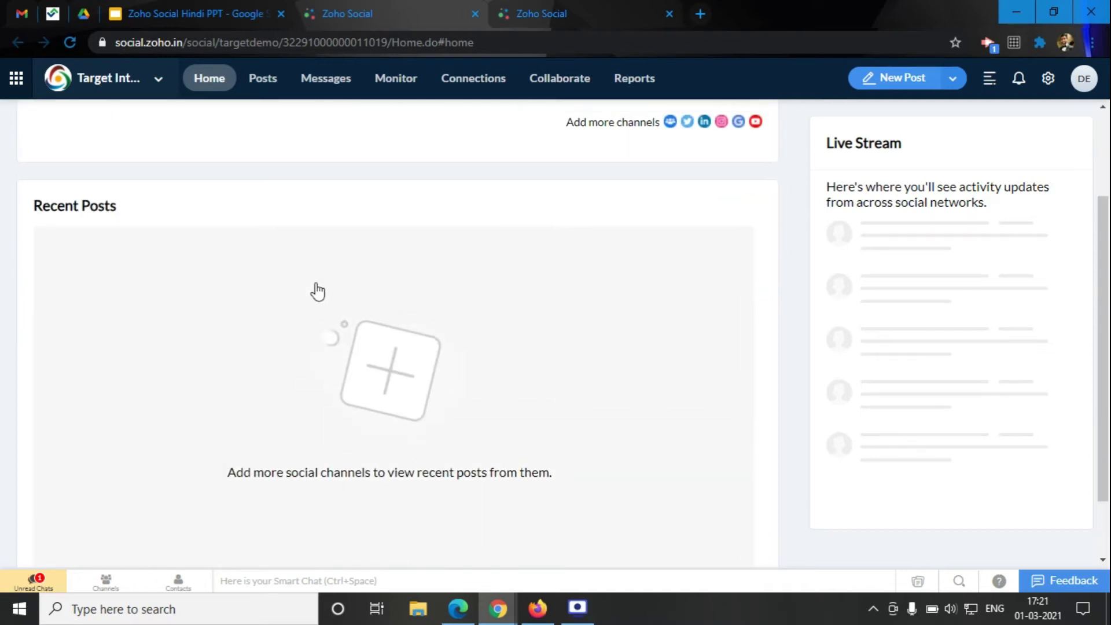
pyautogui.scroll(3, 315, 293)
pyautogui.moveTo(34, 335); pyautogui.dragTo(117, 336)
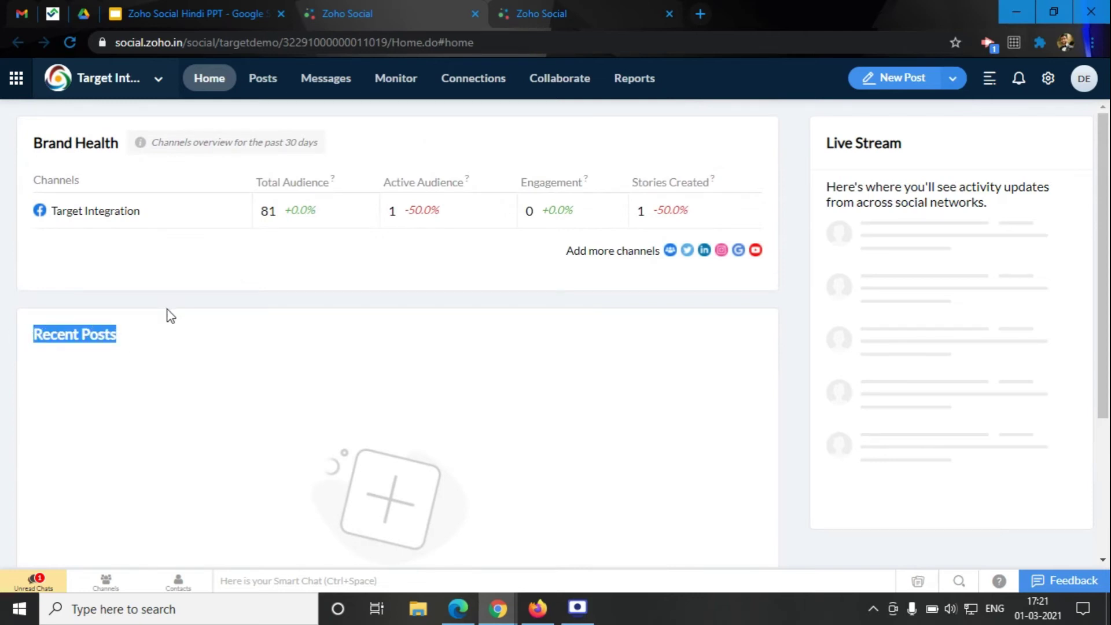
pyautogui.click(155, 324)
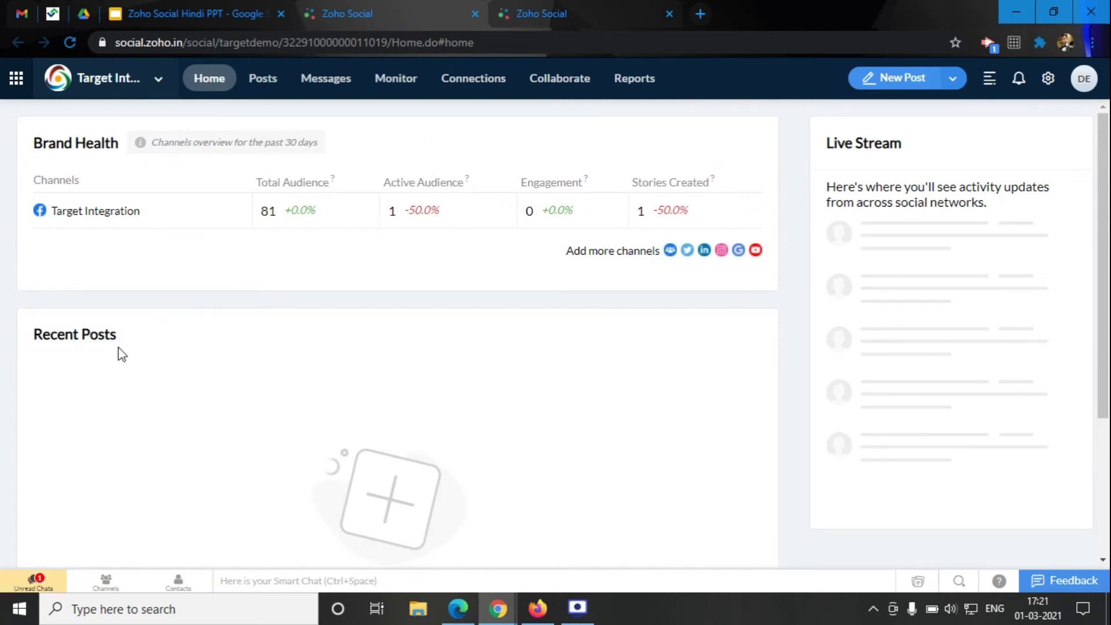
pyautogui.moveTo(124, 333); pyautogui.dragTo(50, 331)
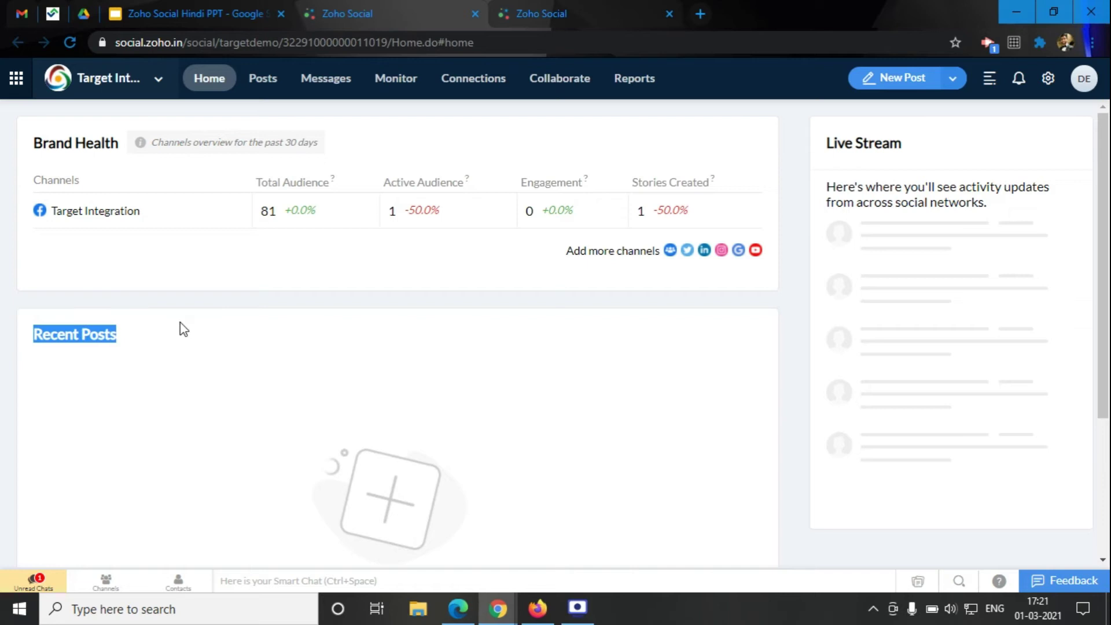
pyautogui.click(153, 81)
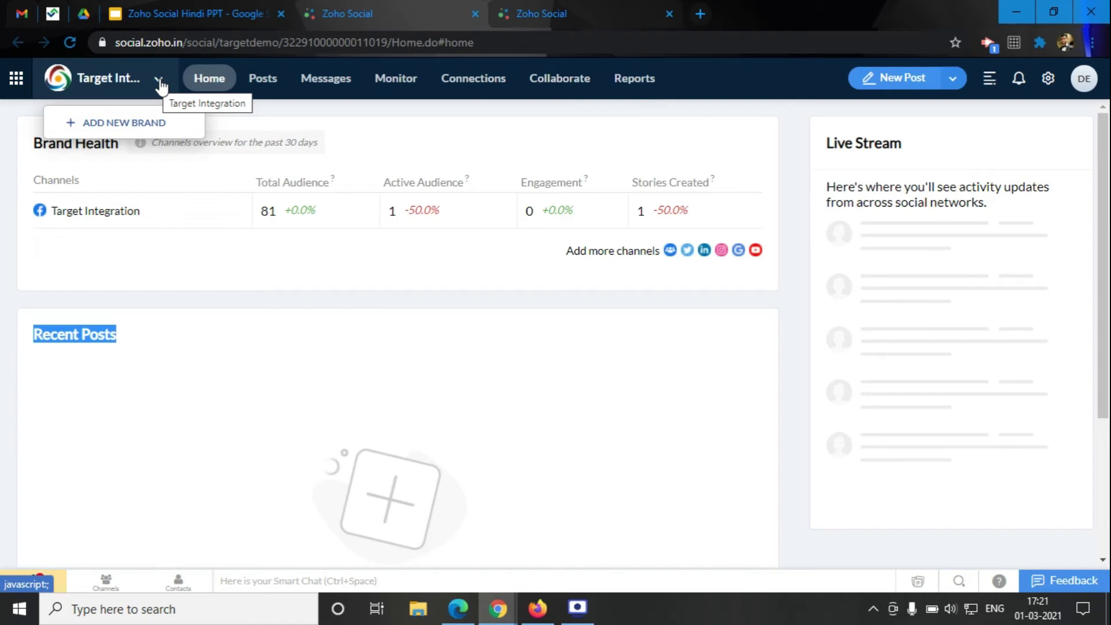
# - Start a new post from the Posts section and inspect its country-based Target Audience setting without applying one
pyautogui.click(253, 86)
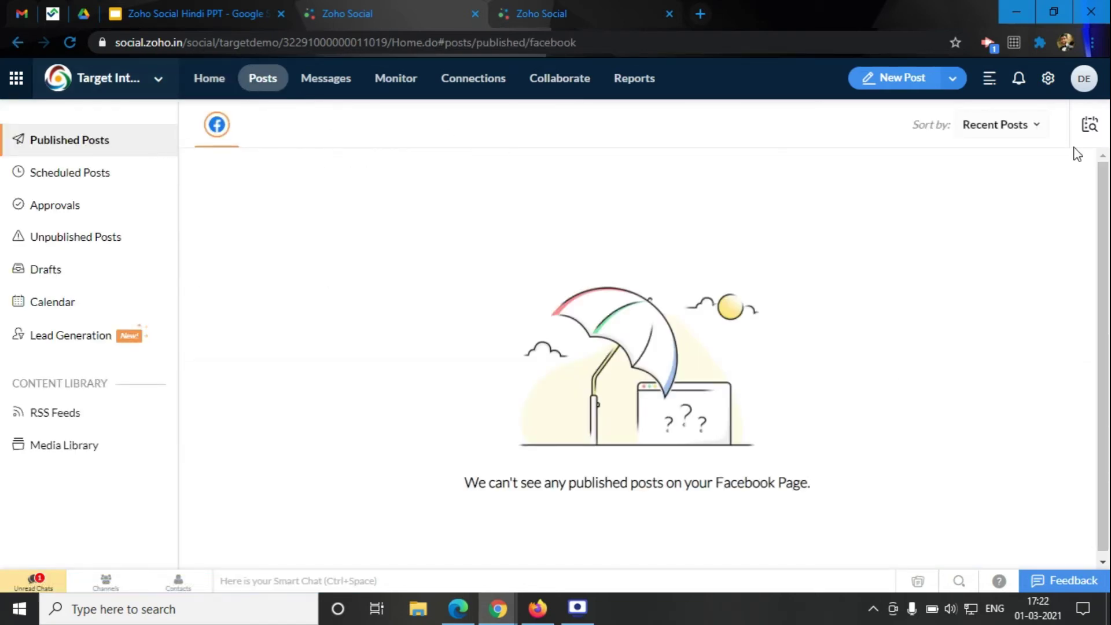
pyautogui.click(880, 81)
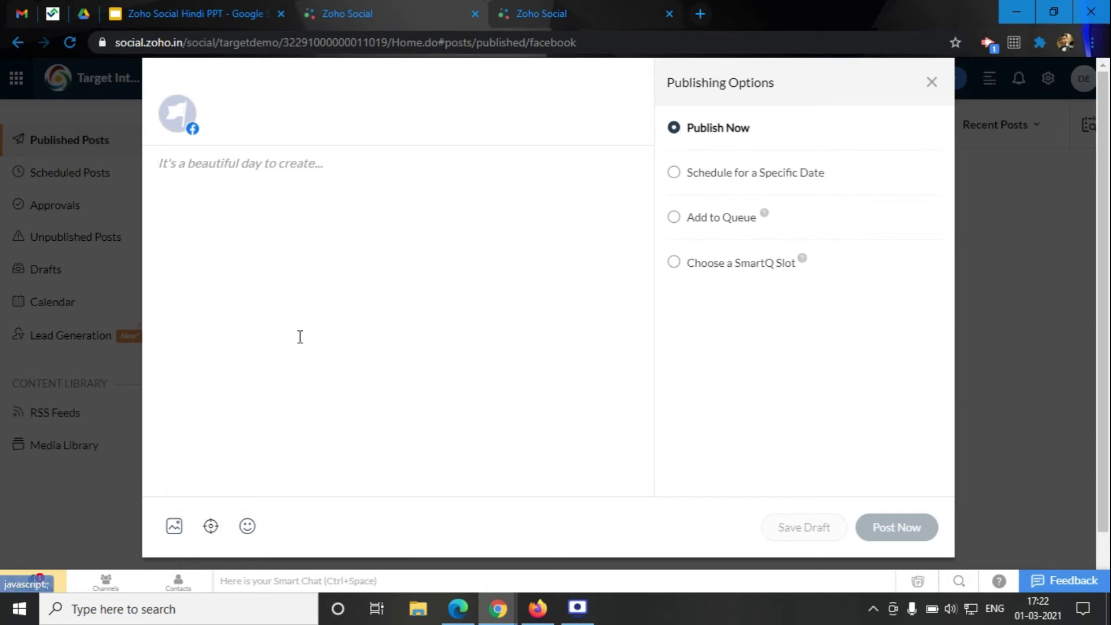
pyautogui.click(212, 525)
pyautogui.click(481, 307)
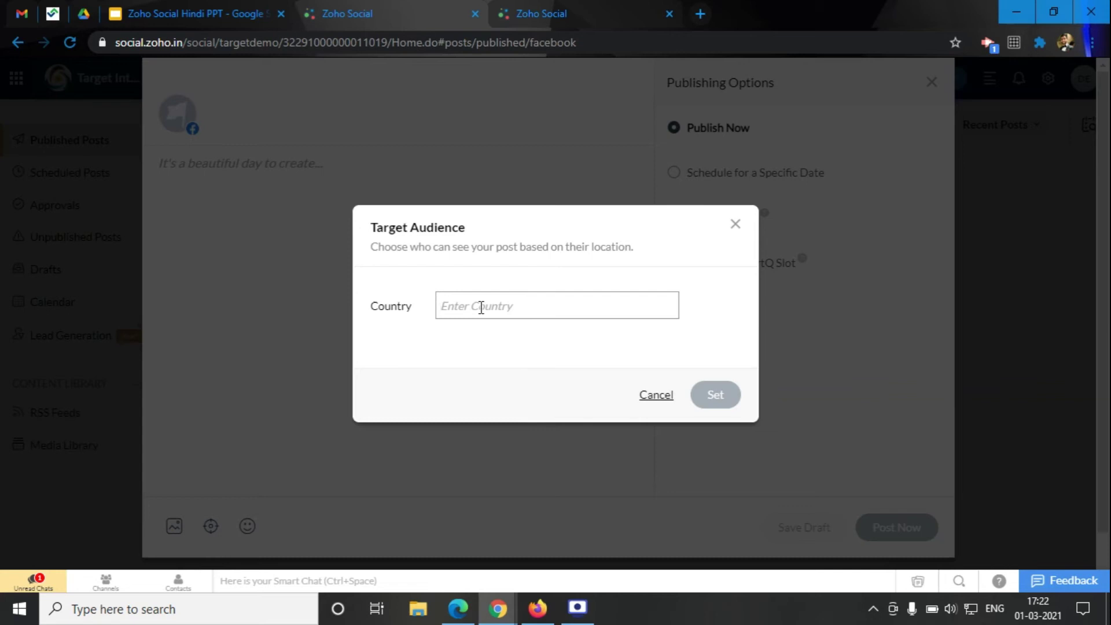
pyautogui.moveTo(391, 308); pyautogui.dragTo(434, 311)
pyautogui.click(442, 333)
pyautogui.click(656, 399)
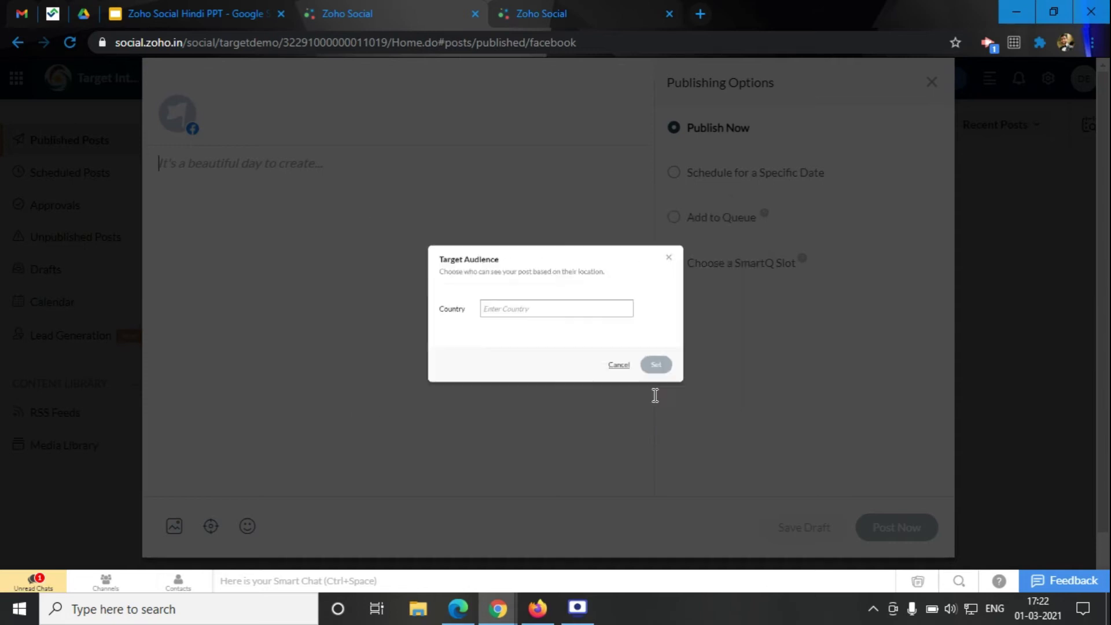
# - Set the new post to be scheduled for a specific date with weekly repetition, and check the available repeat frequencies
pyautogui.click(675, 174)
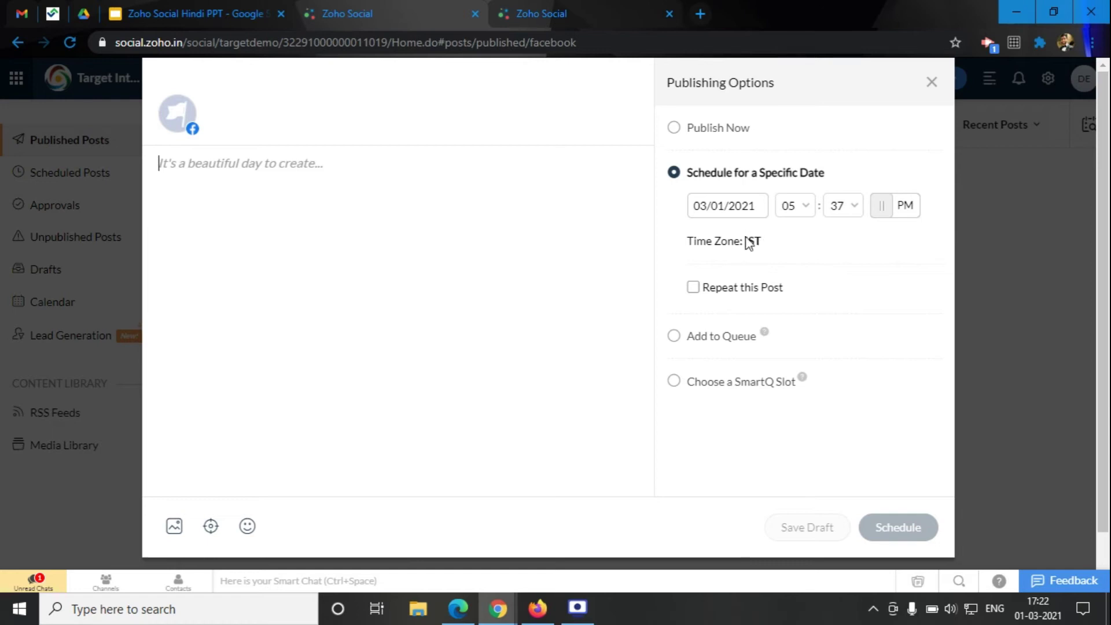
pyautogui.click(694, 288)
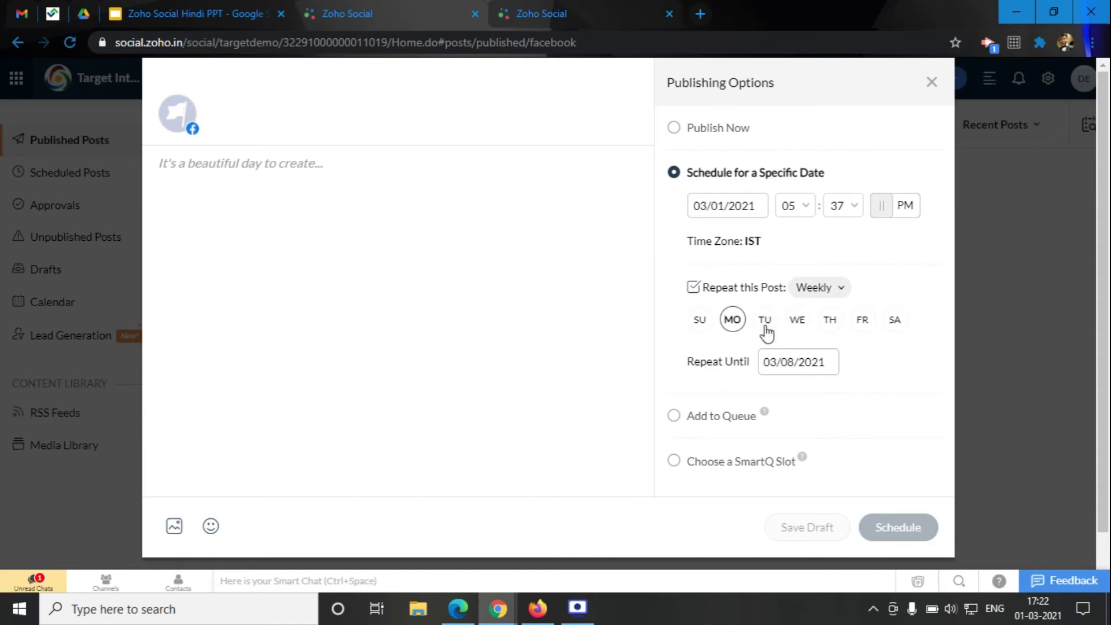
pyautogui.click(839, 293)
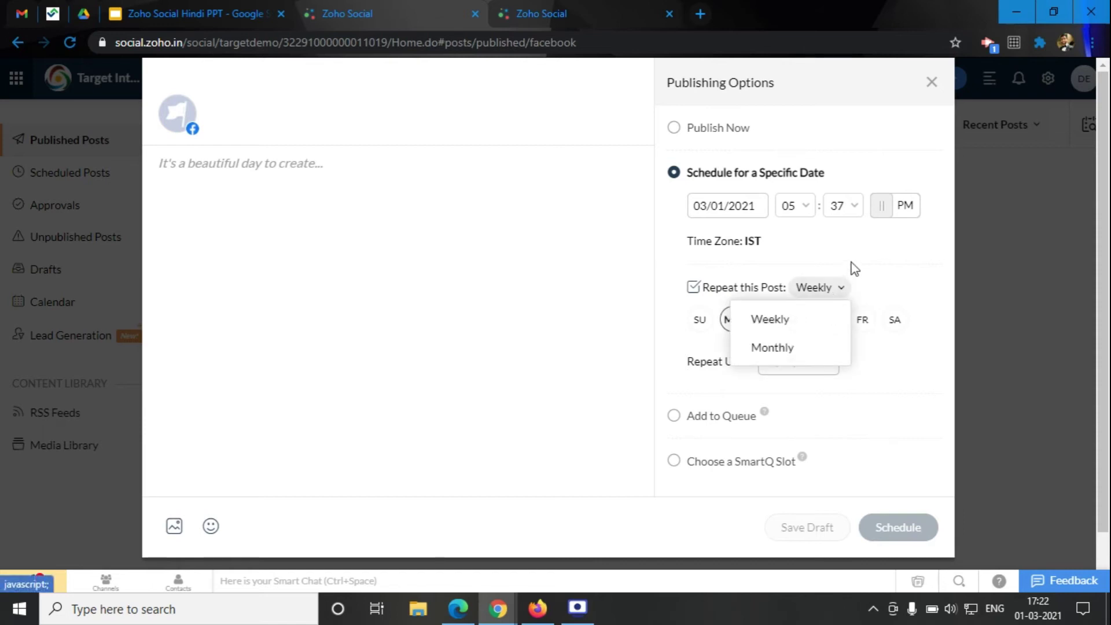
pyautogui.click(821, 299)
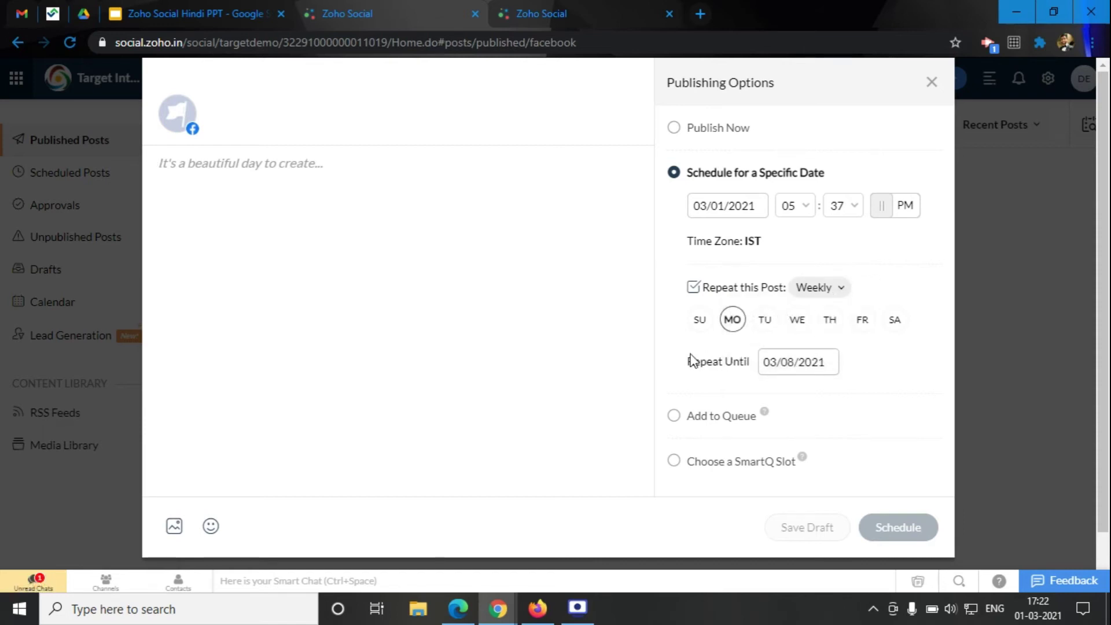
pyautogui.click(837, 290)
pyautogui.click(854, 282)
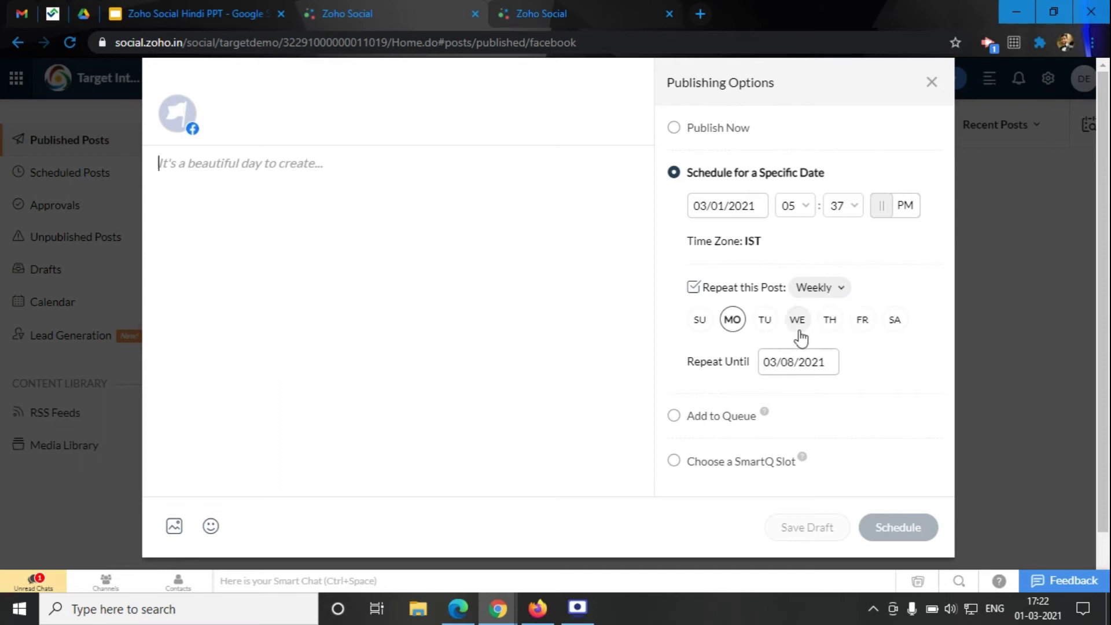
# - Compare the Add to Queue, specific date and SmartQ slot publishing options, and set the post back to Publish Now
pyautogui.scroll(-1, 702, 350)
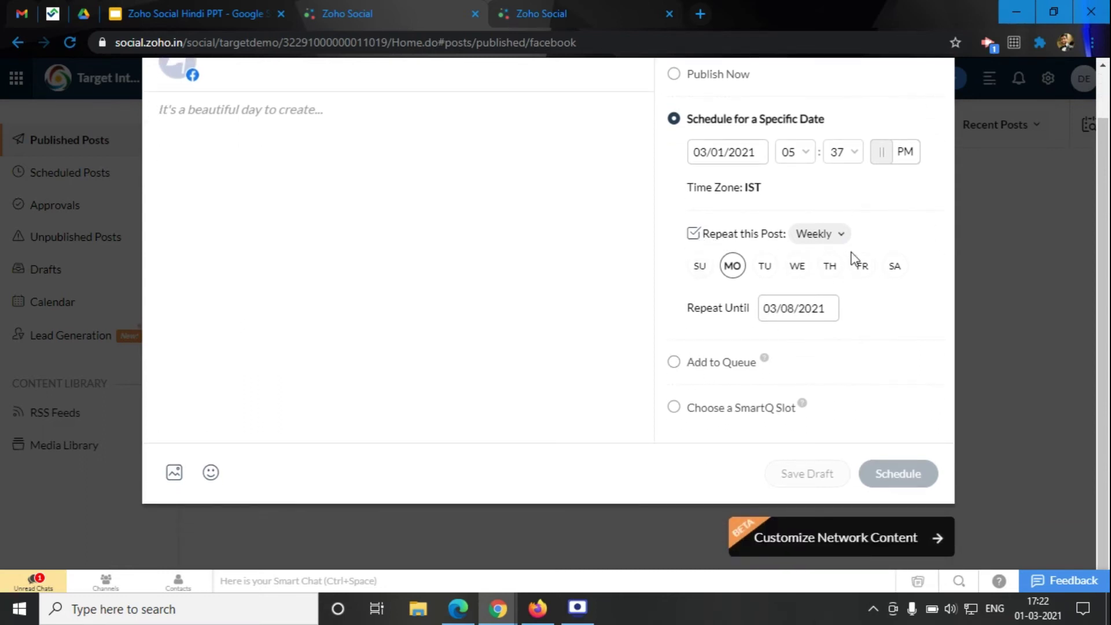
pyautogui.click(673, 363)
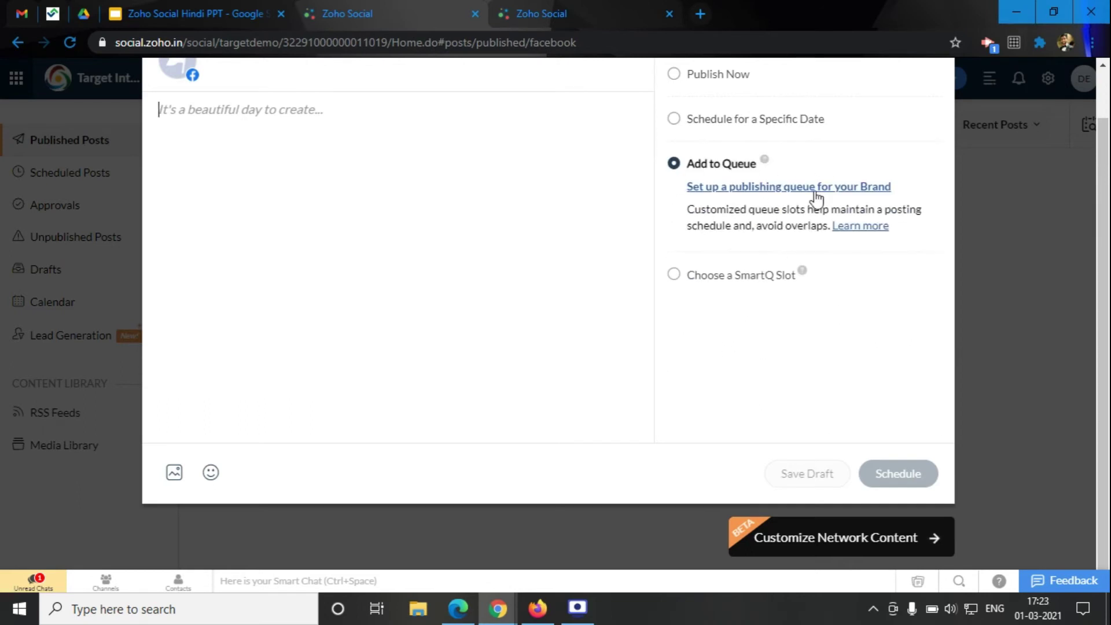
pyautogui.click(674, 128)
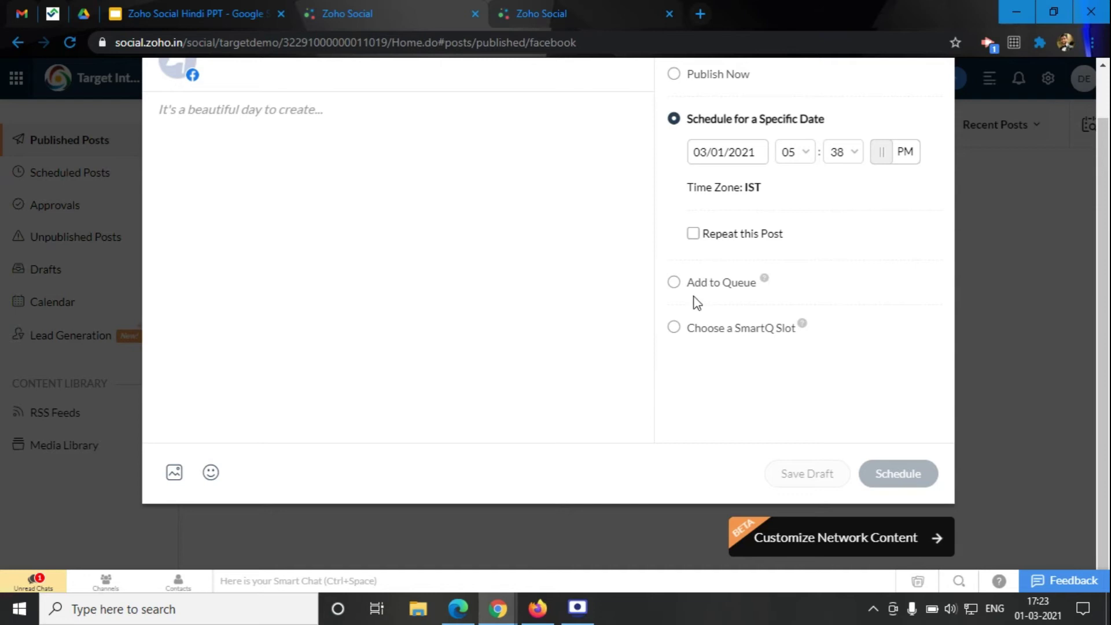
pyautogui.click(678, 330)
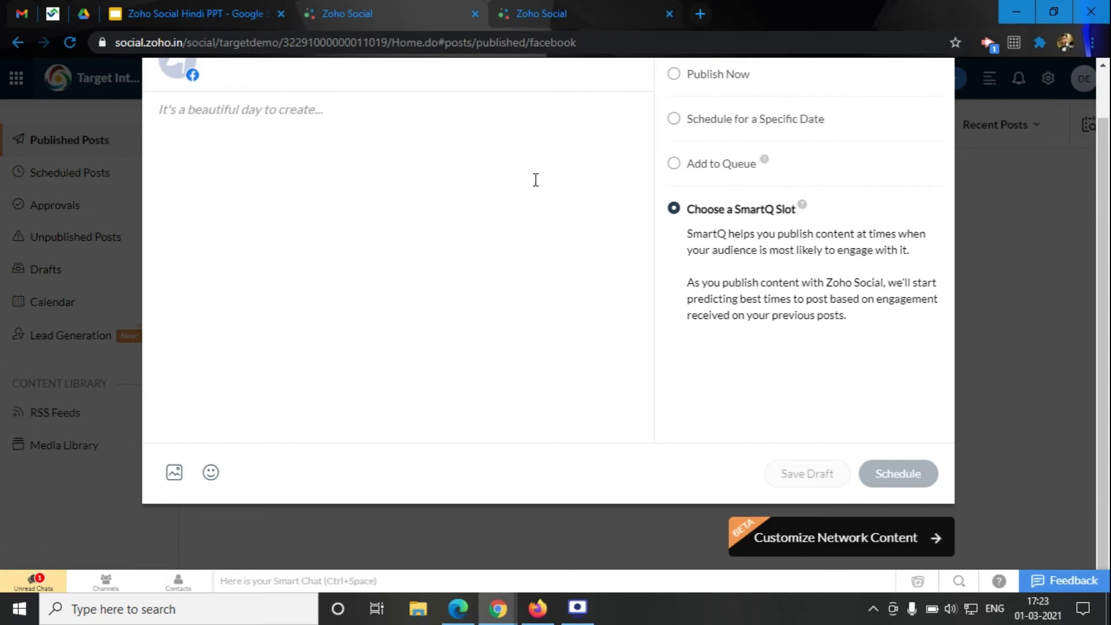
pyautogui.scroll(1, 690, 133)
pyautogui.click(675, 137)
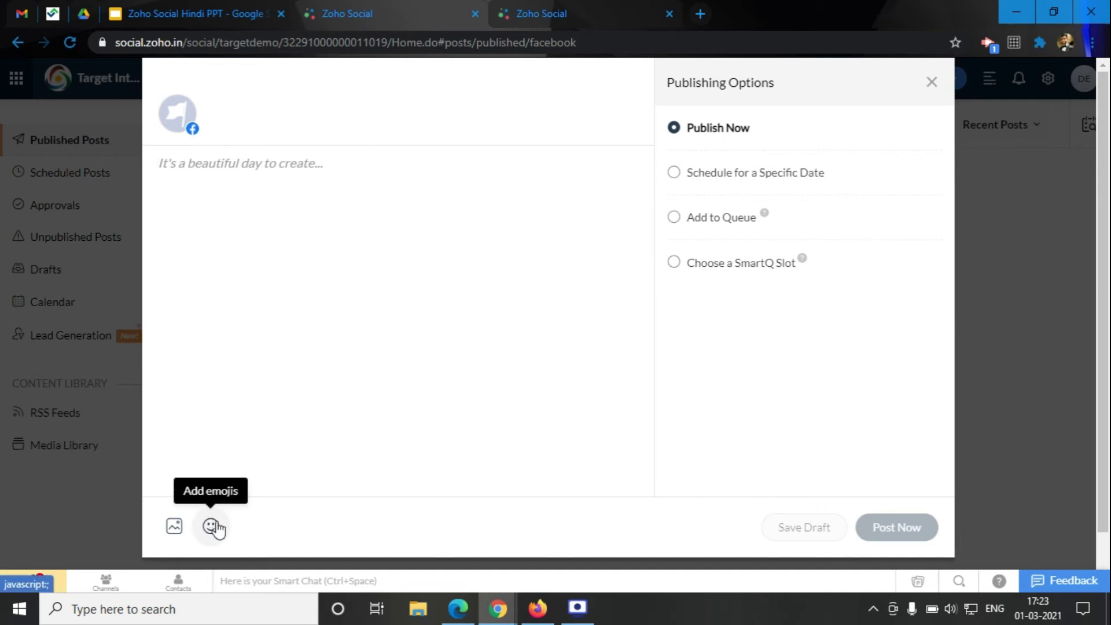
# - Look over the emoji picker for the new post, and close the post composer without publishing
pyautogui.click(522, 266)
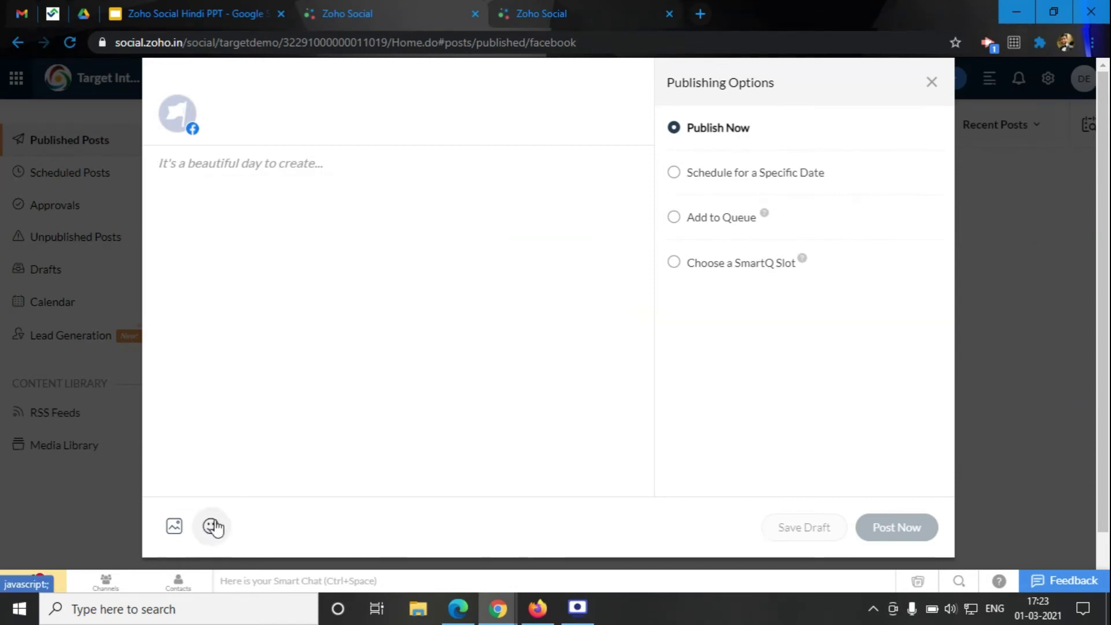
pyautogui.click(211, 527)
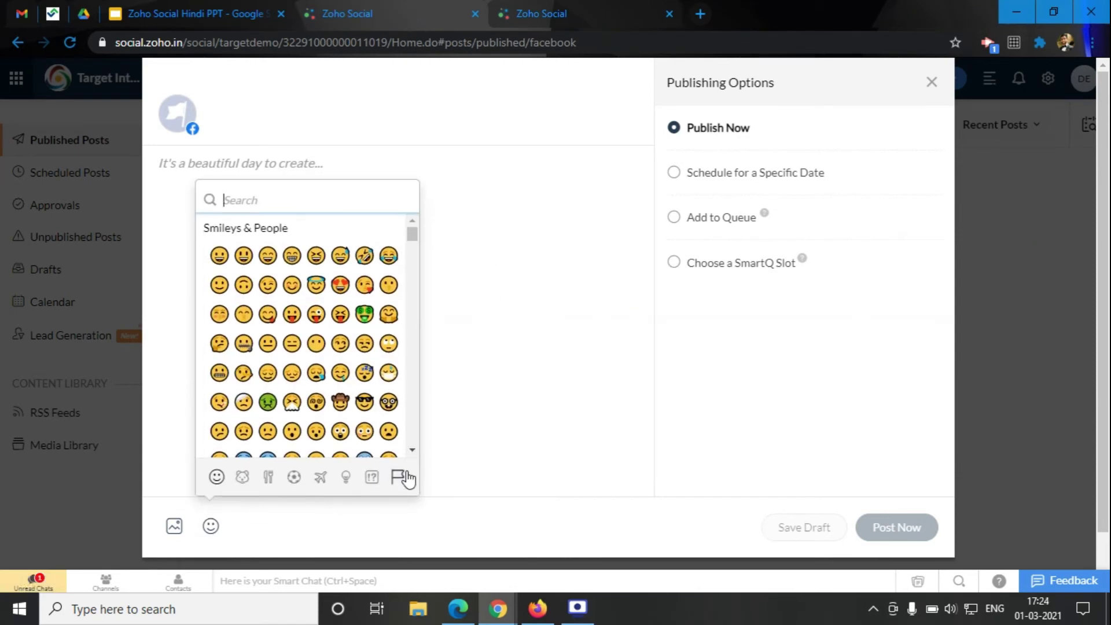
pyautogui.click(530, 291)
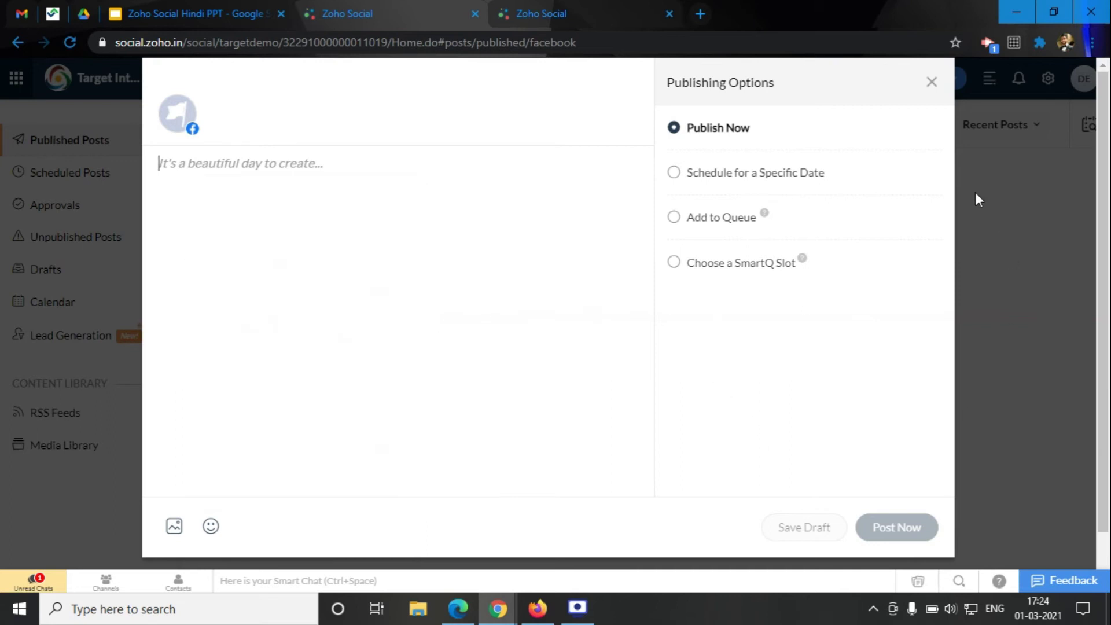
pyautogui.click(932, 85)
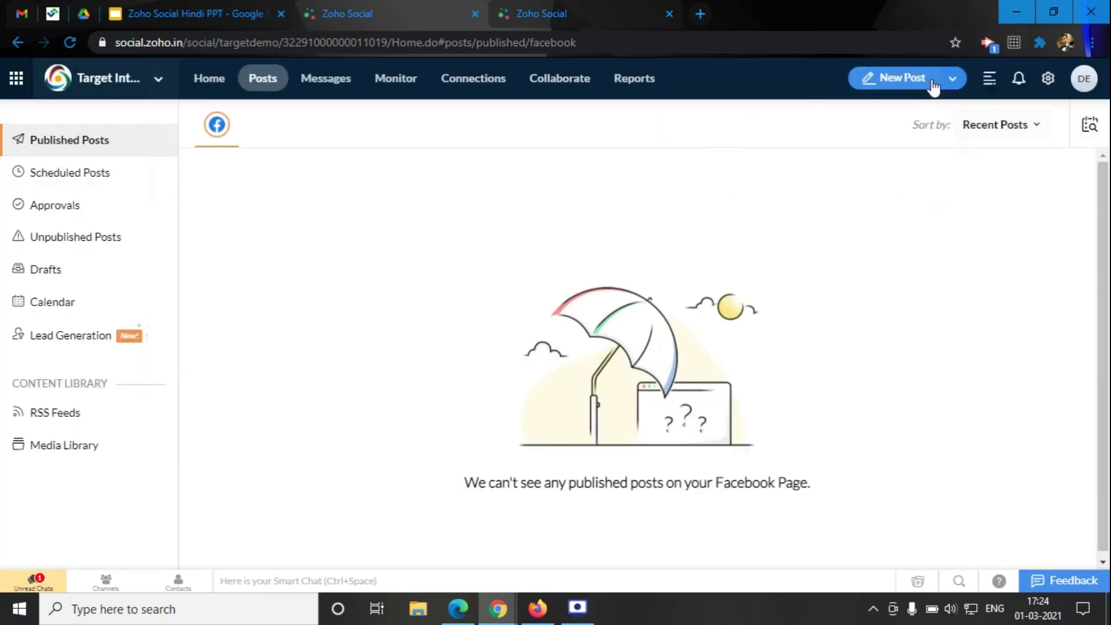
# - Check the scheduled posts view and the sorting choices available for the published Facebook posts
pyautogui.click(64, 181)
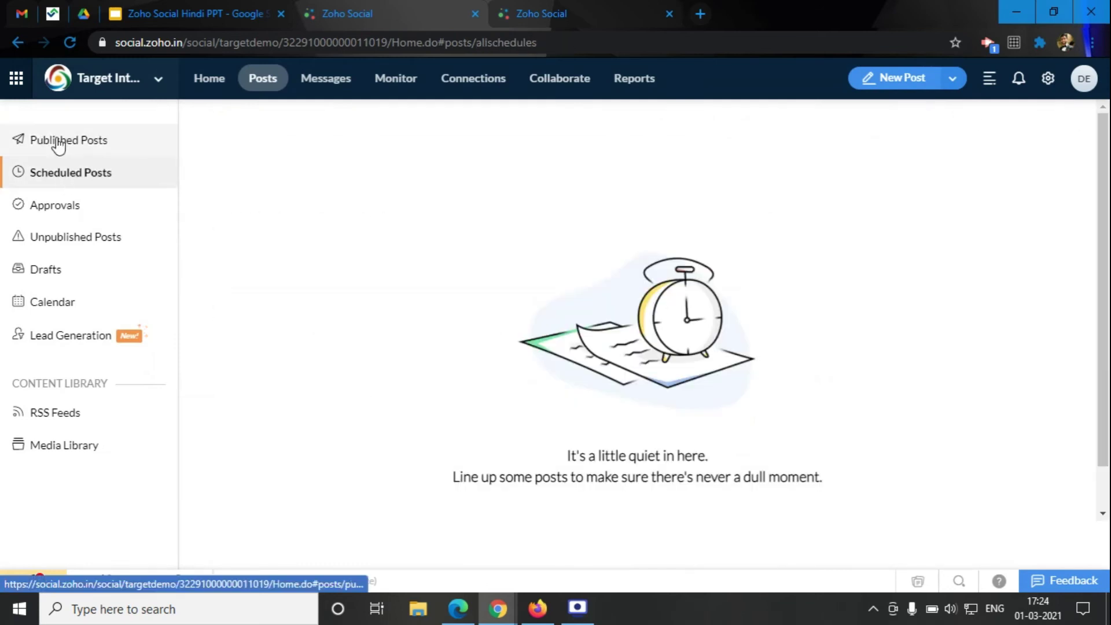
pyautogui.click(61, 141)
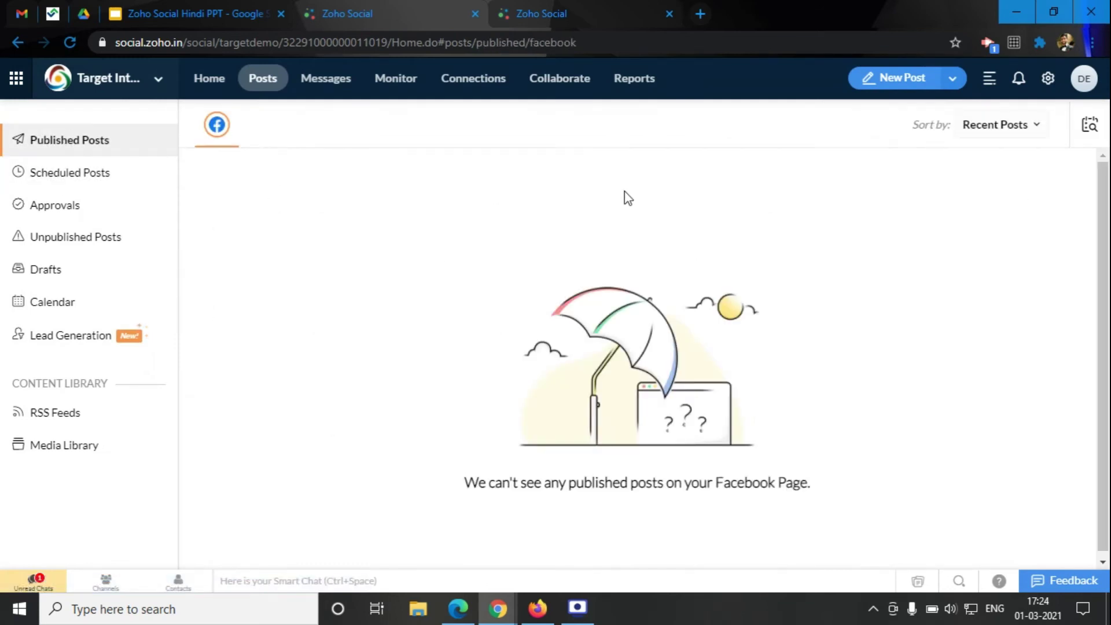
pyautogui.click(1029, 129)
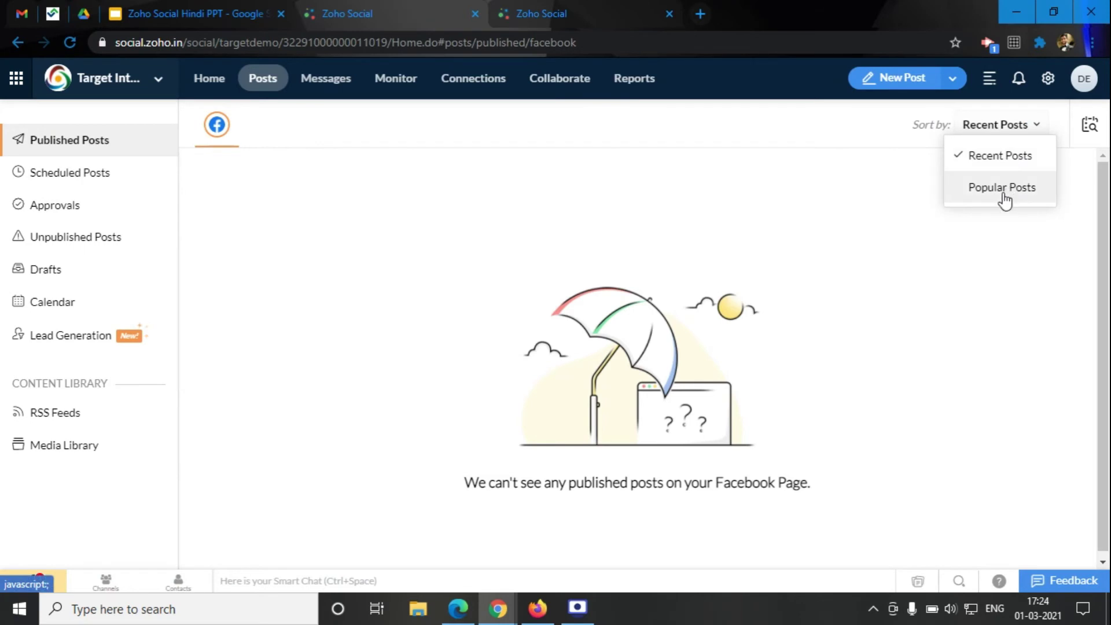
pyautogui.click(995, 128)
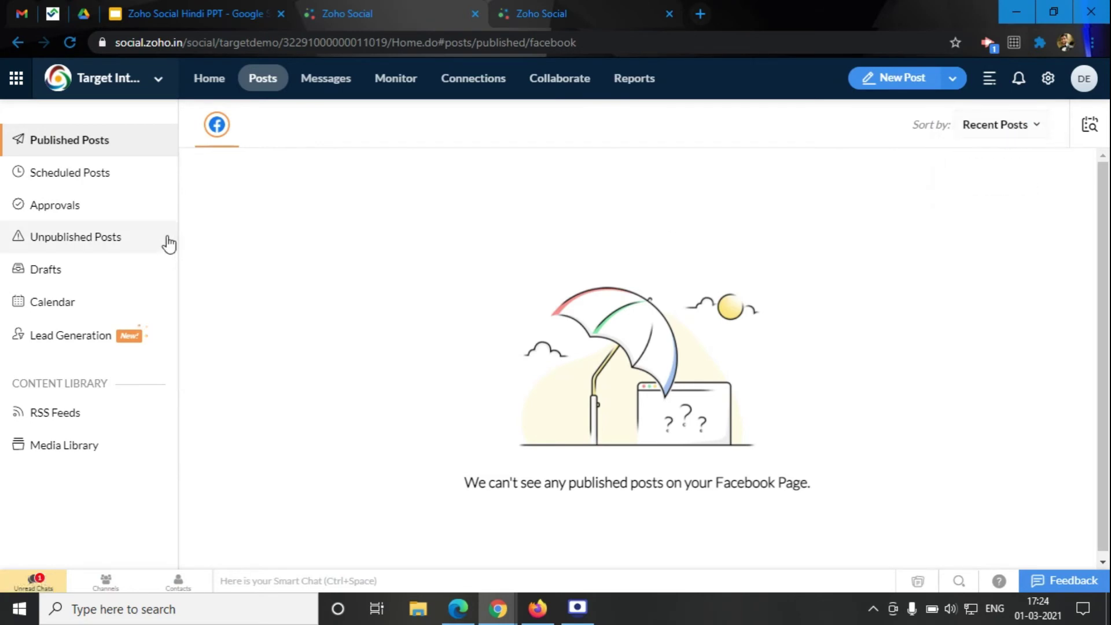
# - Review the scheduled posts, approvals and drafts views, and the Lead Generation pages for Facebook and LinkedIn
pyautogui.click(85, 184)
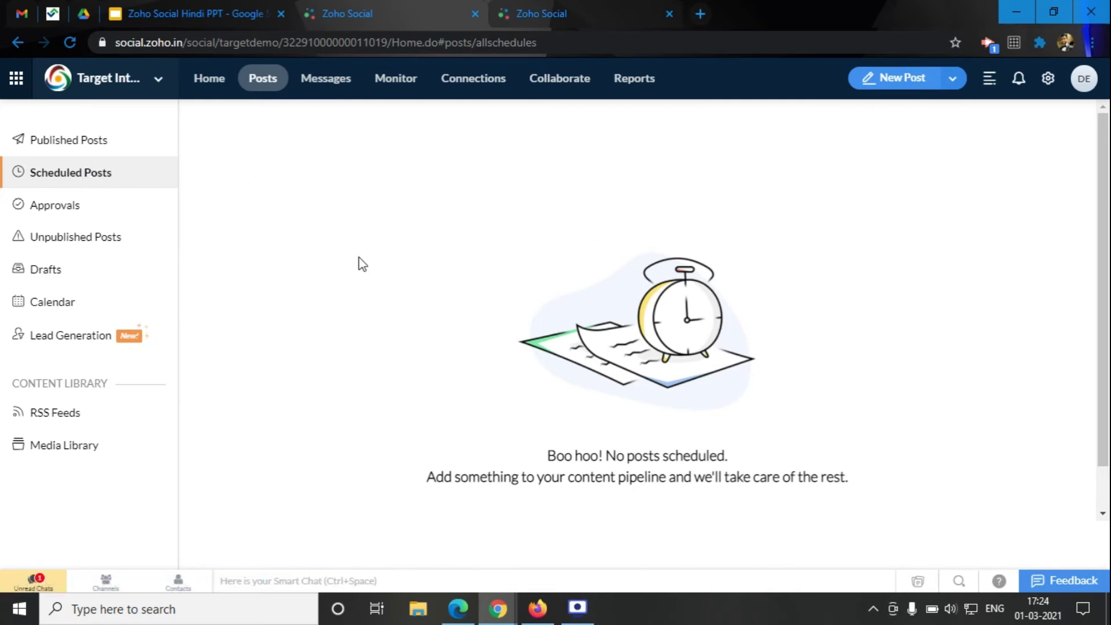
pyautogui.click(40, 206)
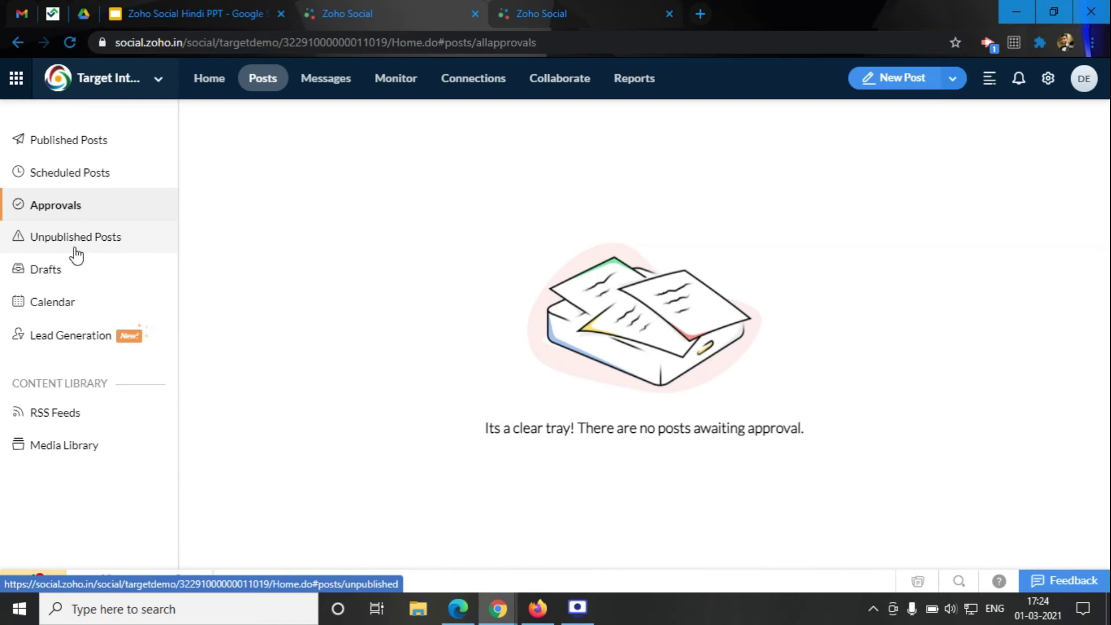
pyautogui.click(52, 273)
pyautogui.click(87, 339)
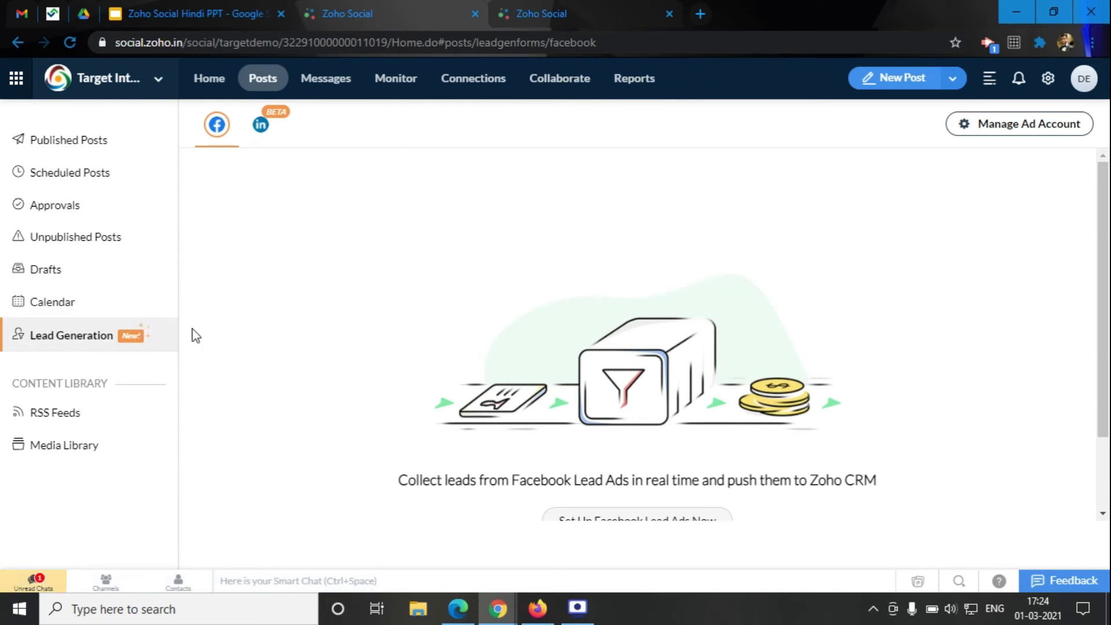
pyautogui.click(262, 129)
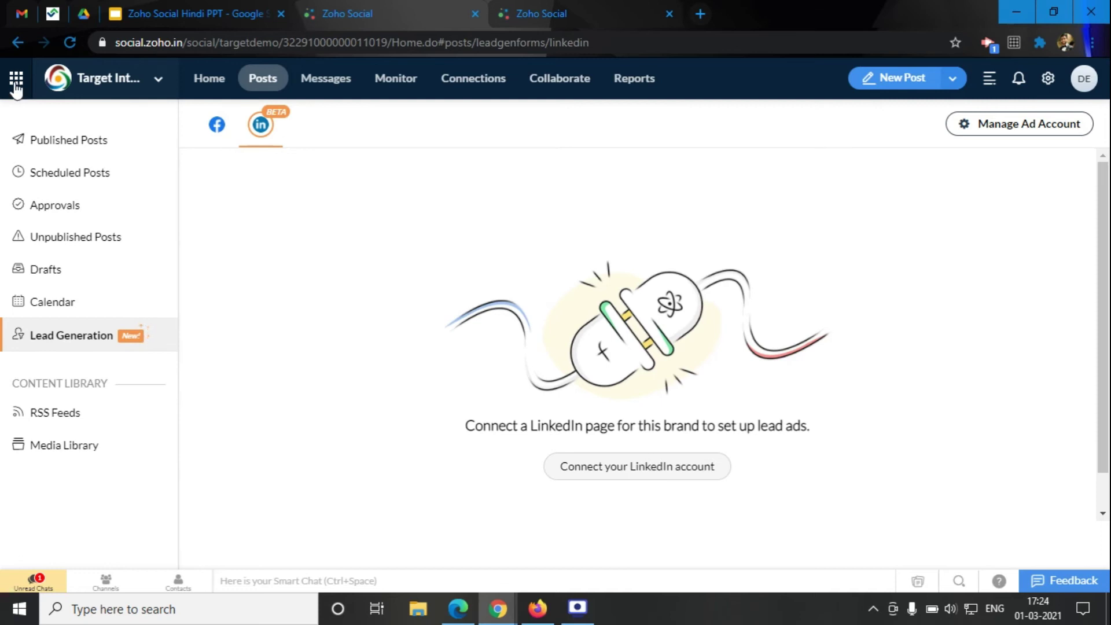
pyautogui.click(64, 143)
# - View the brand's Messages, Monitor and Connections sections
pyautogui.click(323, 92)
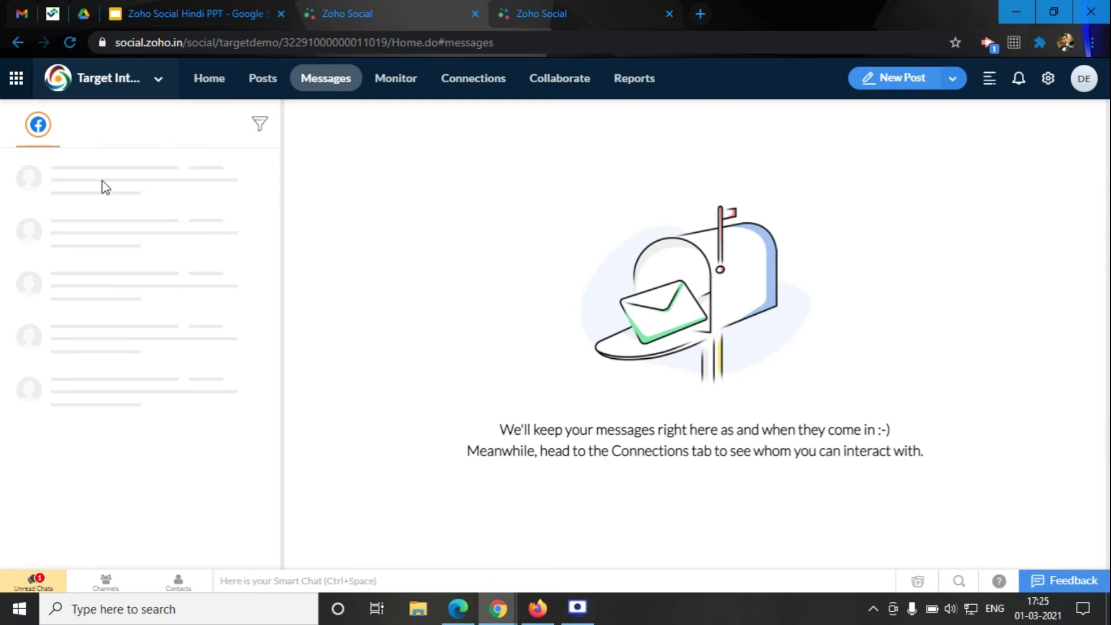
pyautogui.click(397, 84)
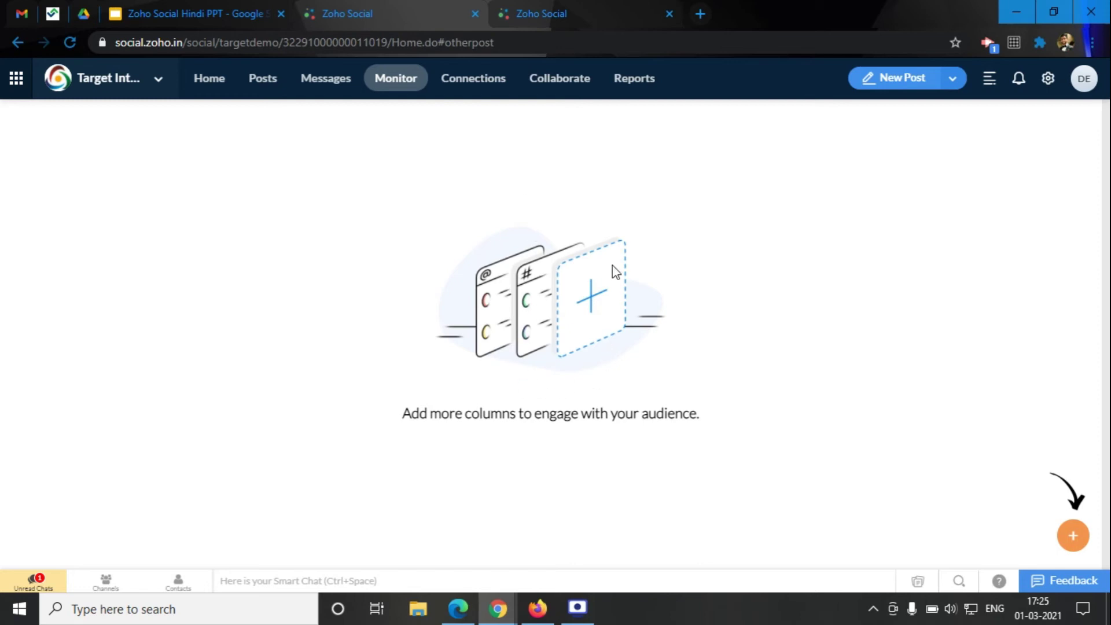
pyautogui.click(491, 84)
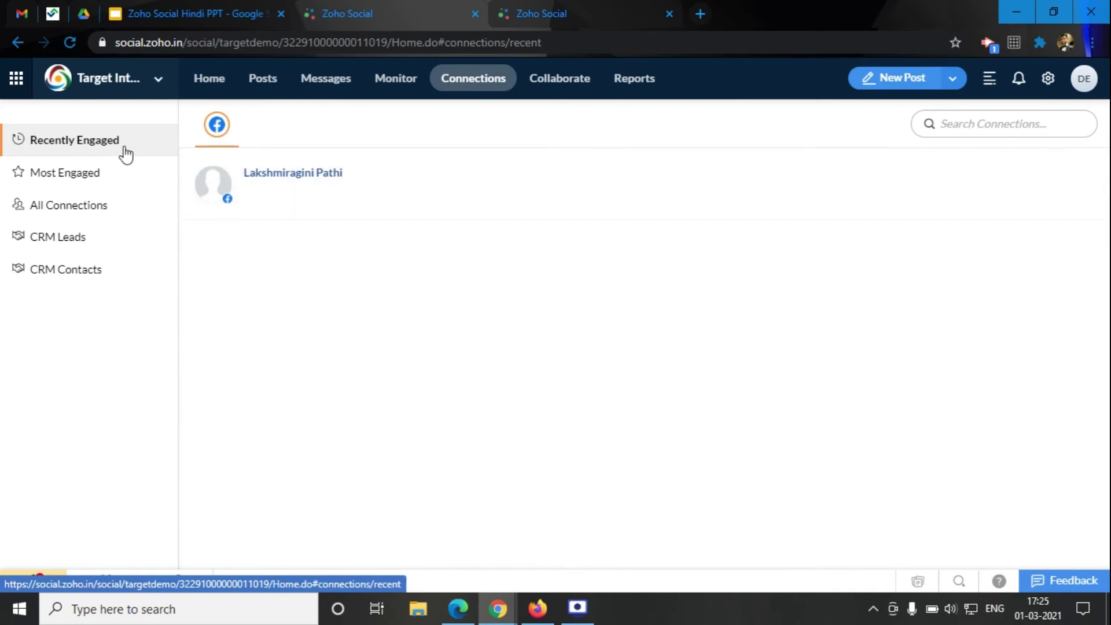
# - Review the Most Engaged, All Connections, CRM Leads and CRM Contacts lists, and return to the Recently Engaged connections
pyautogui.click(87, 177)
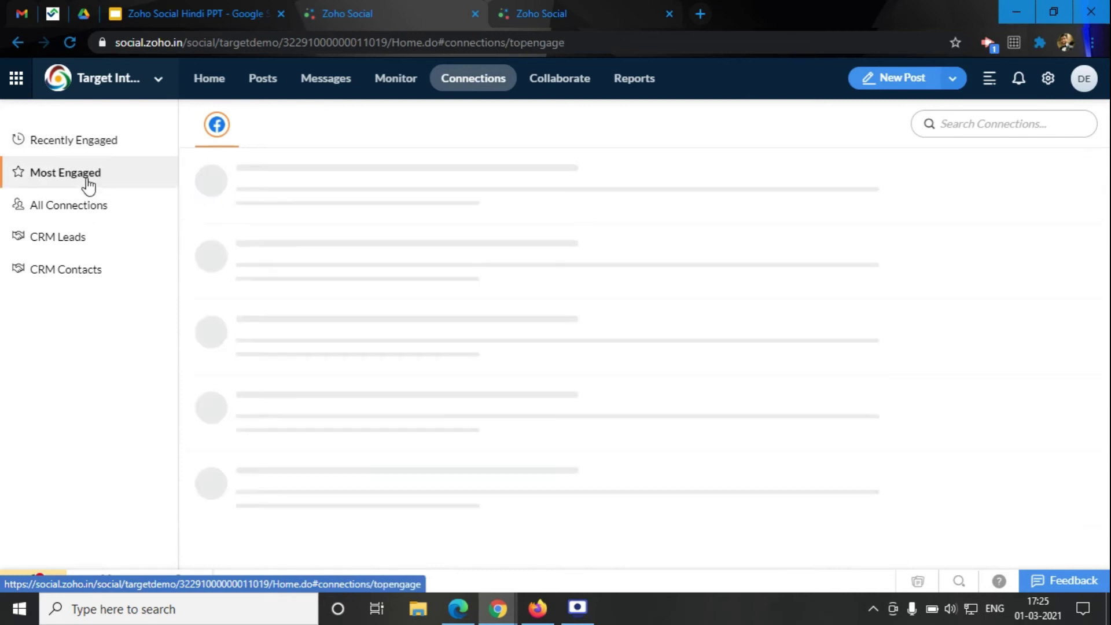
pyautogui.click(108, 212)
pyautogui.click(124, 250)
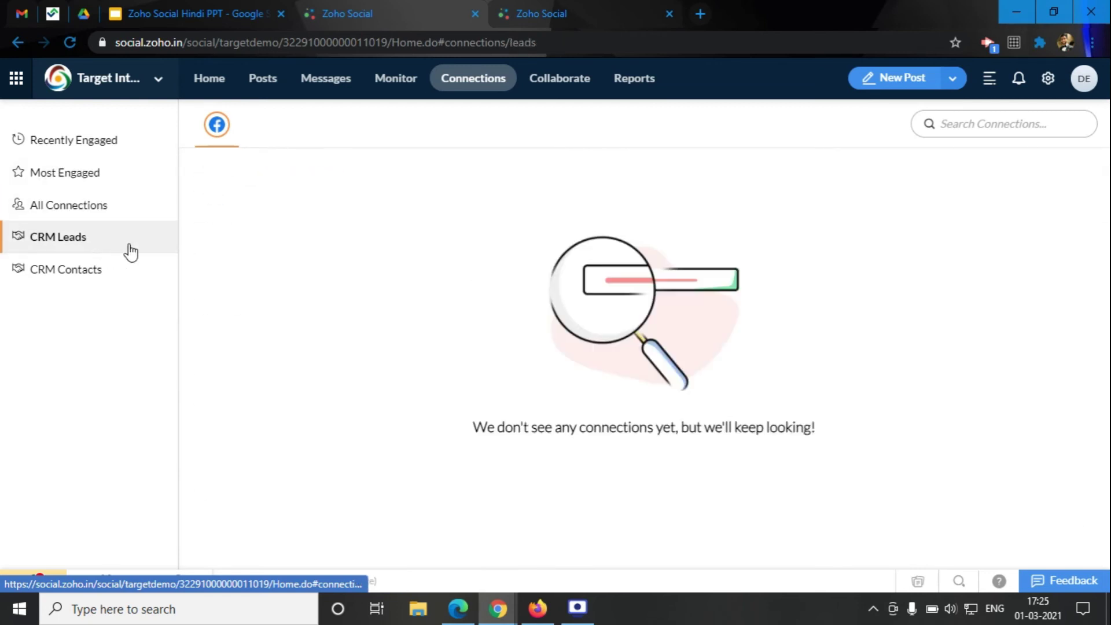
pyautogui.click(81, 274)
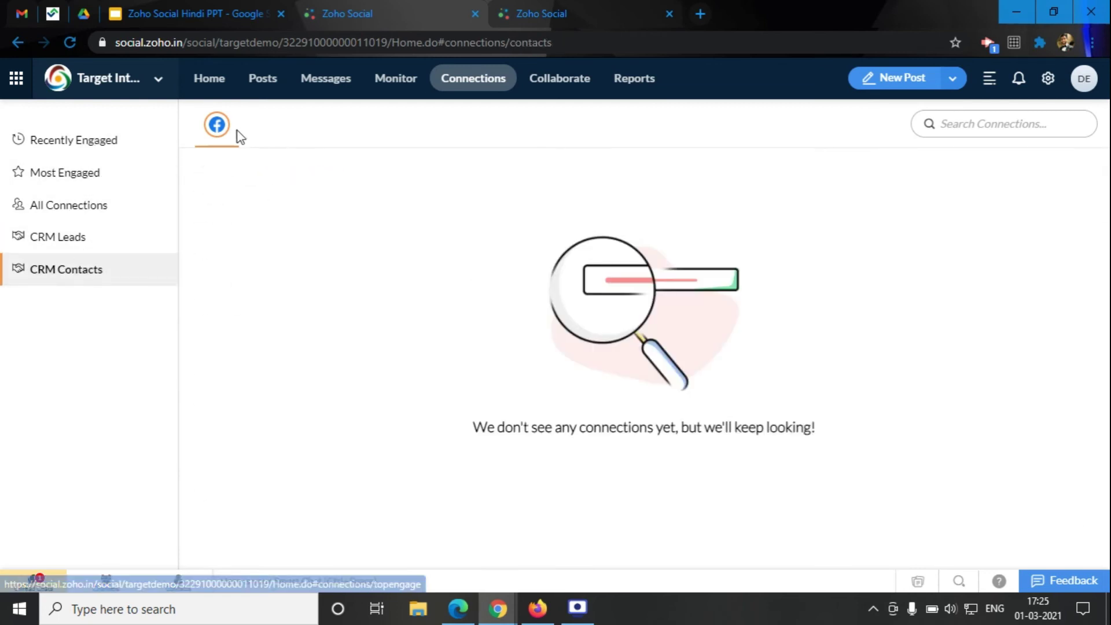
pyautogui.click(81, 141)
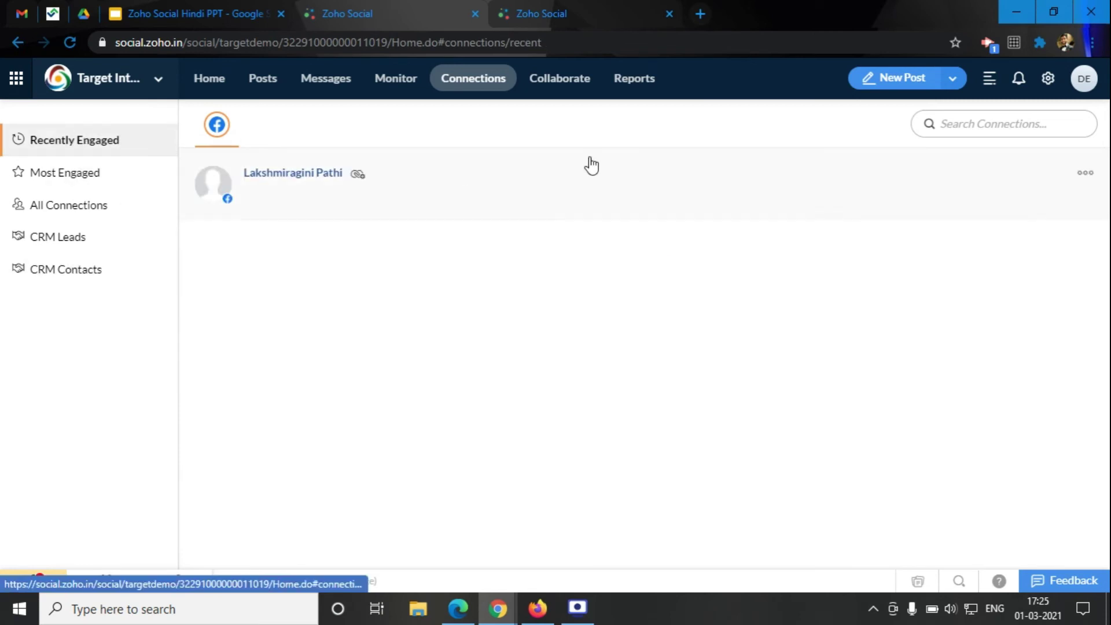
# - View the Collaborate feed and its discussion box, cancelling the new message without sharing anything
pyautogui.click(548, 84)
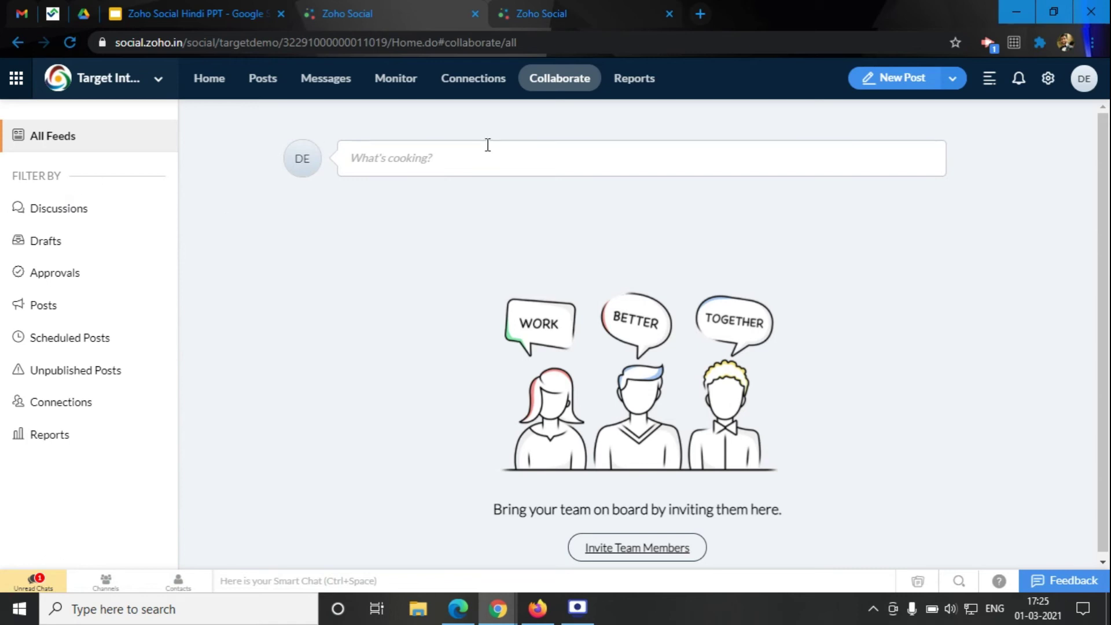
pyautogui.click(424, 168)
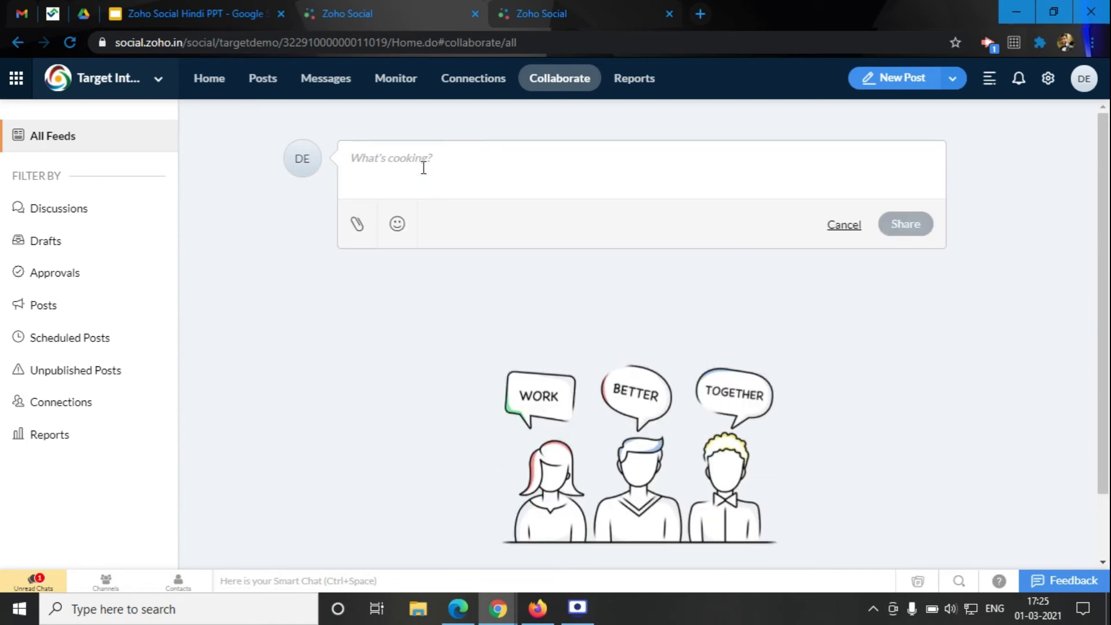
pyautogui.click(844, 226)
pyautogui.click(469, 165)
# - Examine the Facebook reports for Summary, Audience, Posts & Engagement, Performance, and Reach & Impression
pyautogui.click(635, 80)
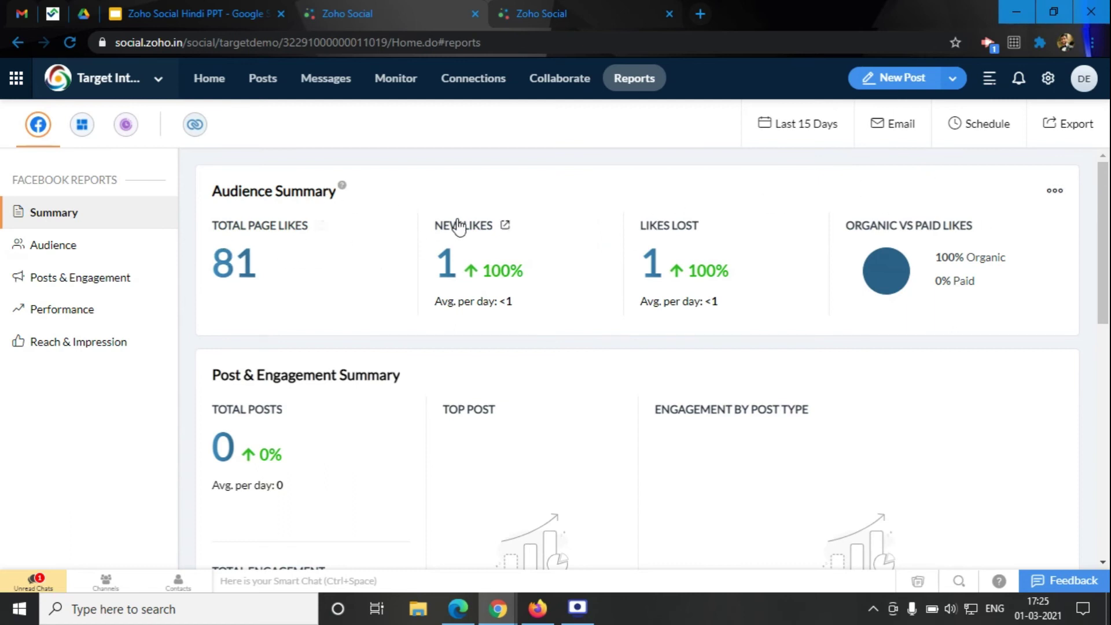
pyautogui.scroll(-2, 744, 199)
pyautogui.scroll(2, 367, 322)
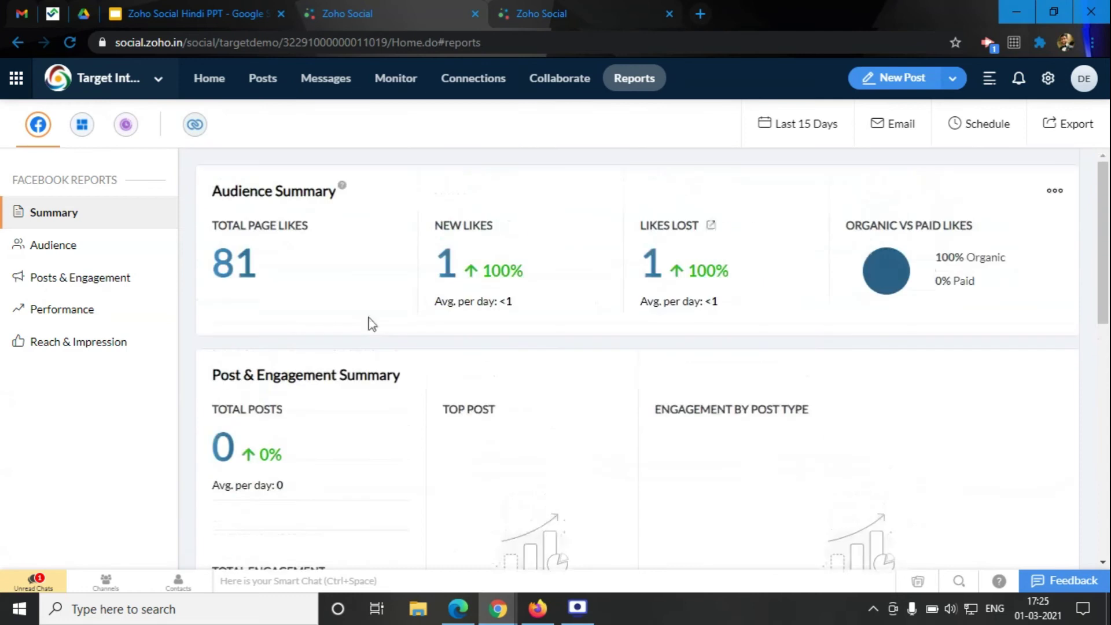
pyautogui.click(58, 255)
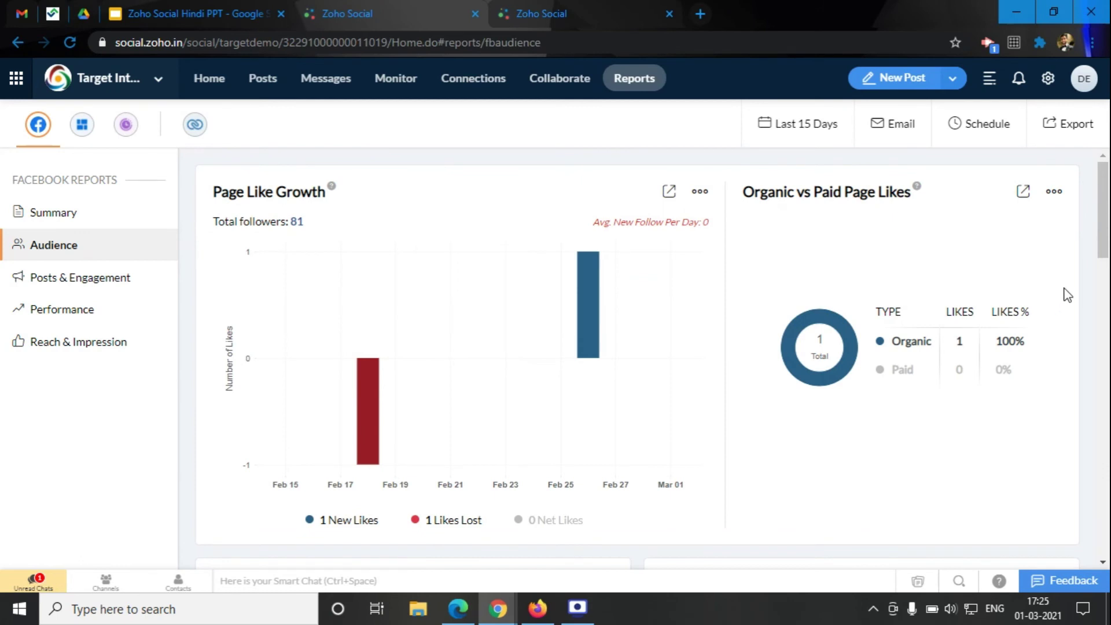
pyautogui.click(56, 284)
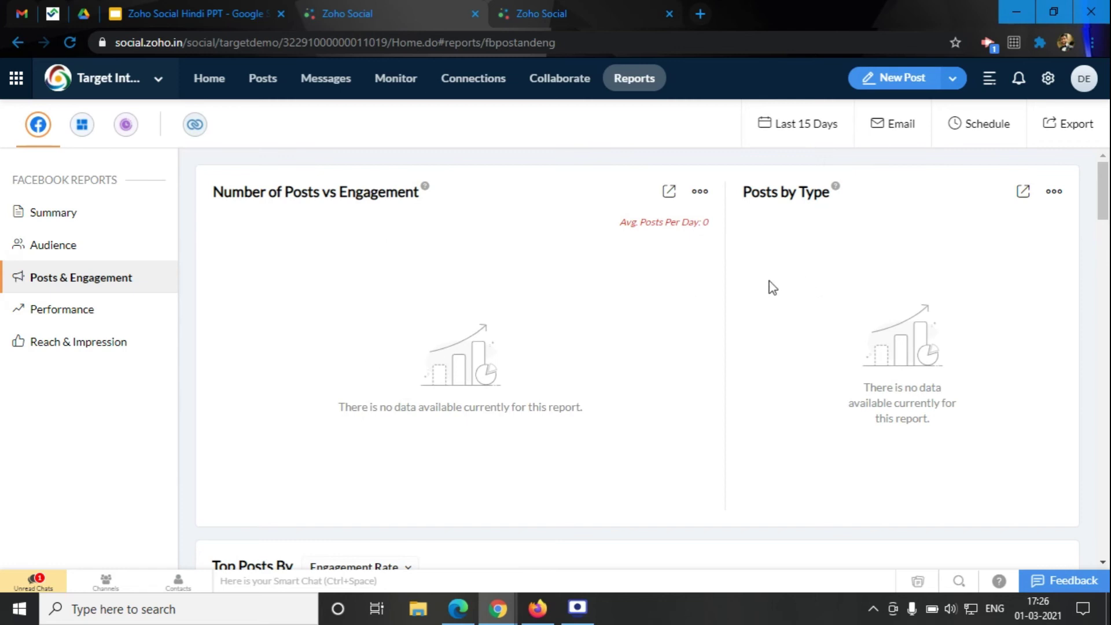
pyautogui.scroll(-5, 706, 298)
pyautogui.click(65, 316)
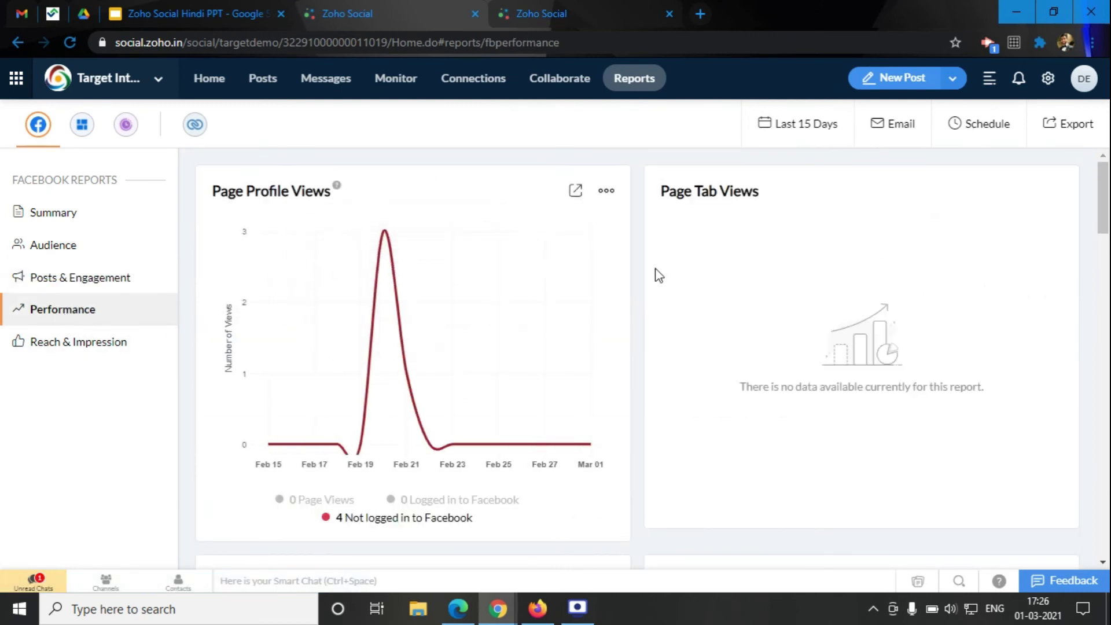
pyautogui.scroll(-5, 749, 286)
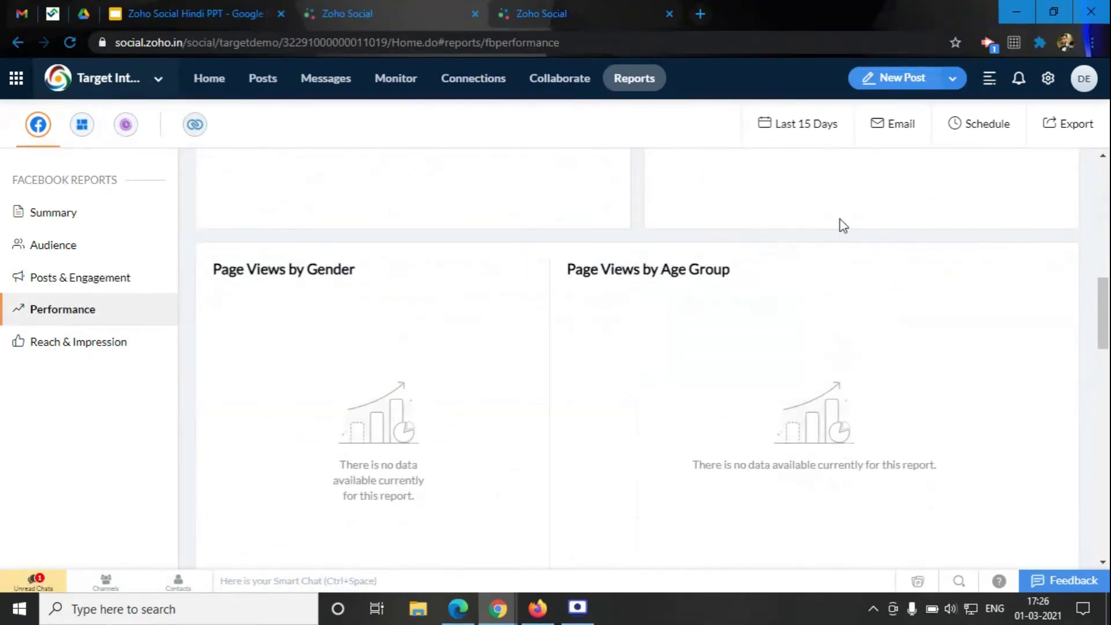
pyautogui.click(99, 341)
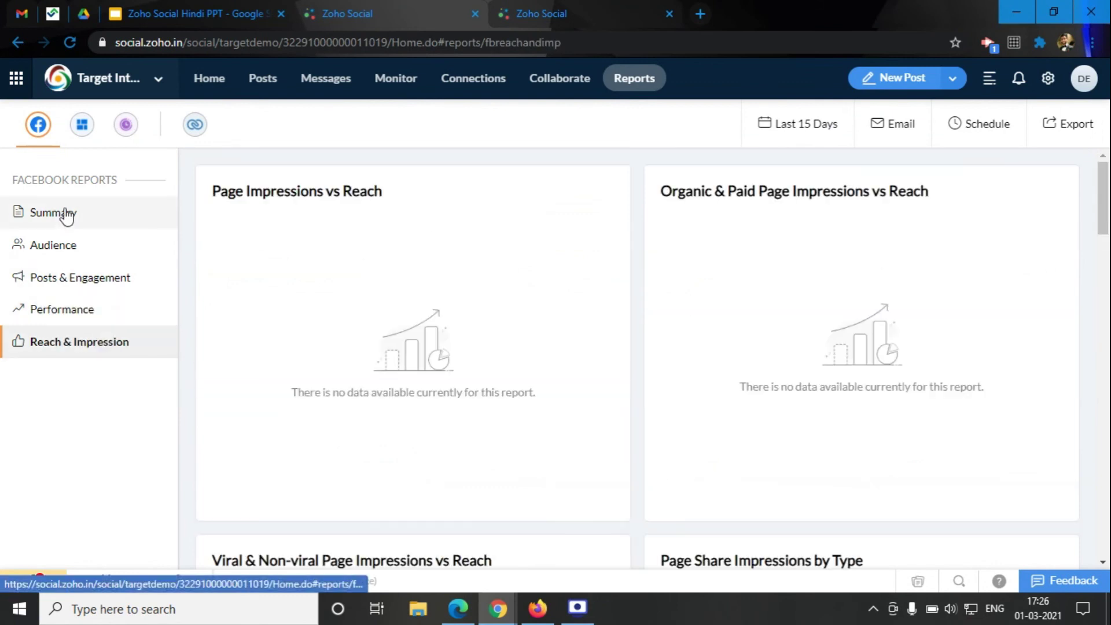
# - Check the custom report dashboard, its Page Likes by Source card options and the scheduled reports, and return to the Facebook summary
pyautogui.click(79, 135)
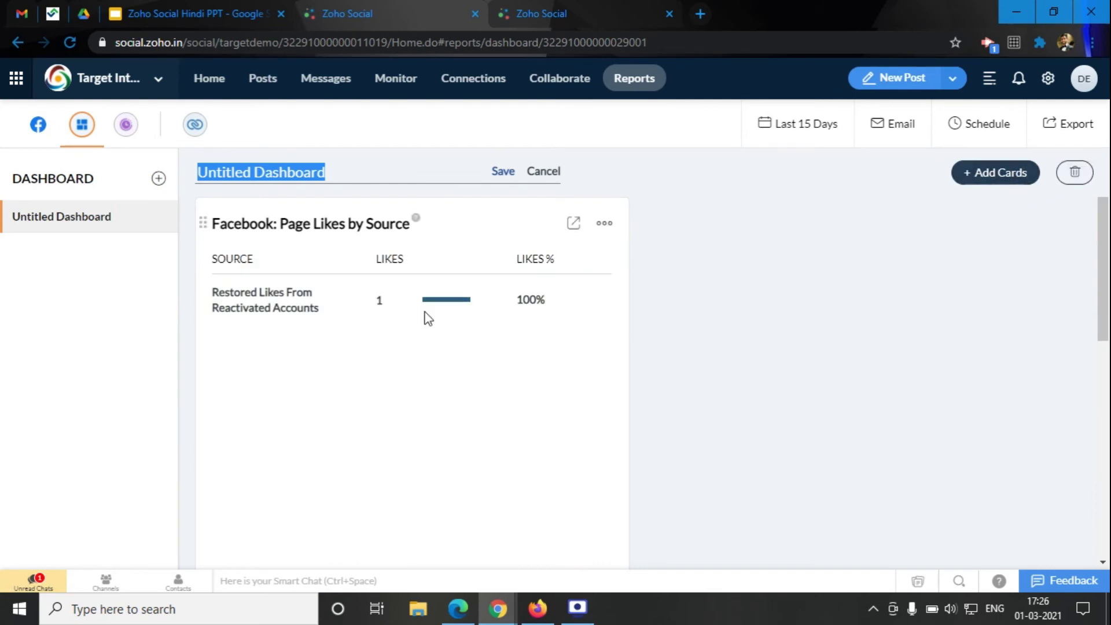
pyautogui.click(605, 224)
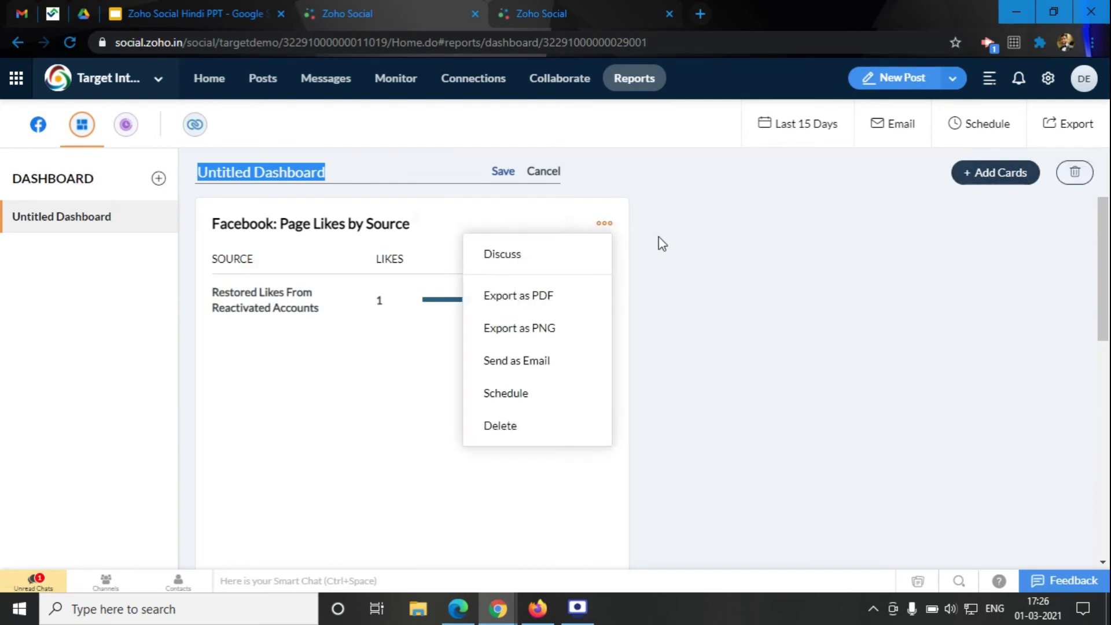
pyautogui.click(614, 258)
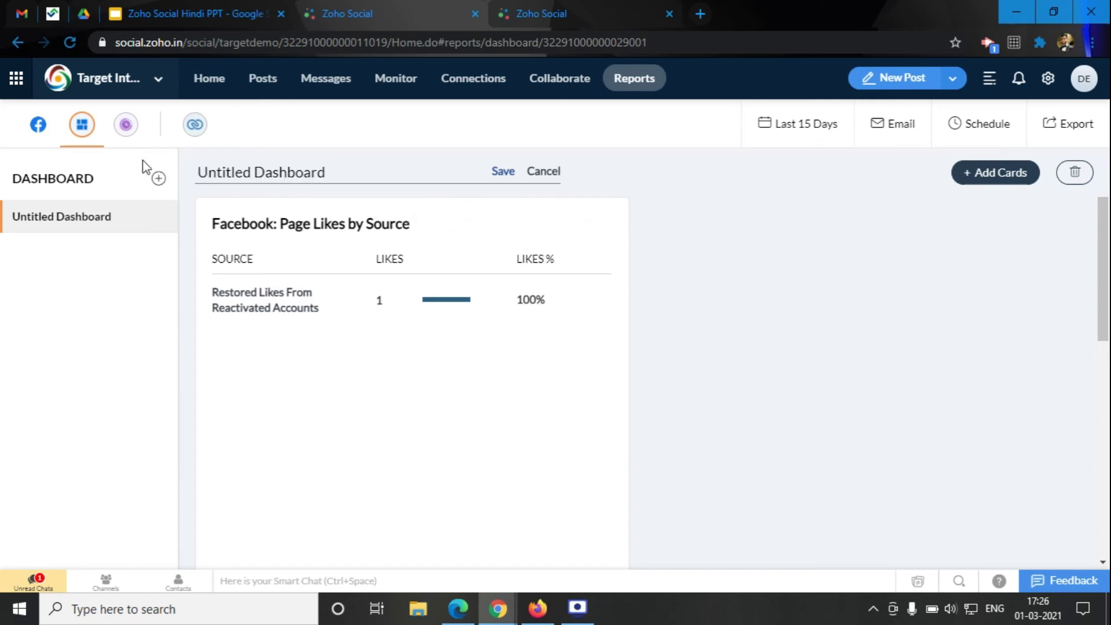
pyautogui.click(125, 124)
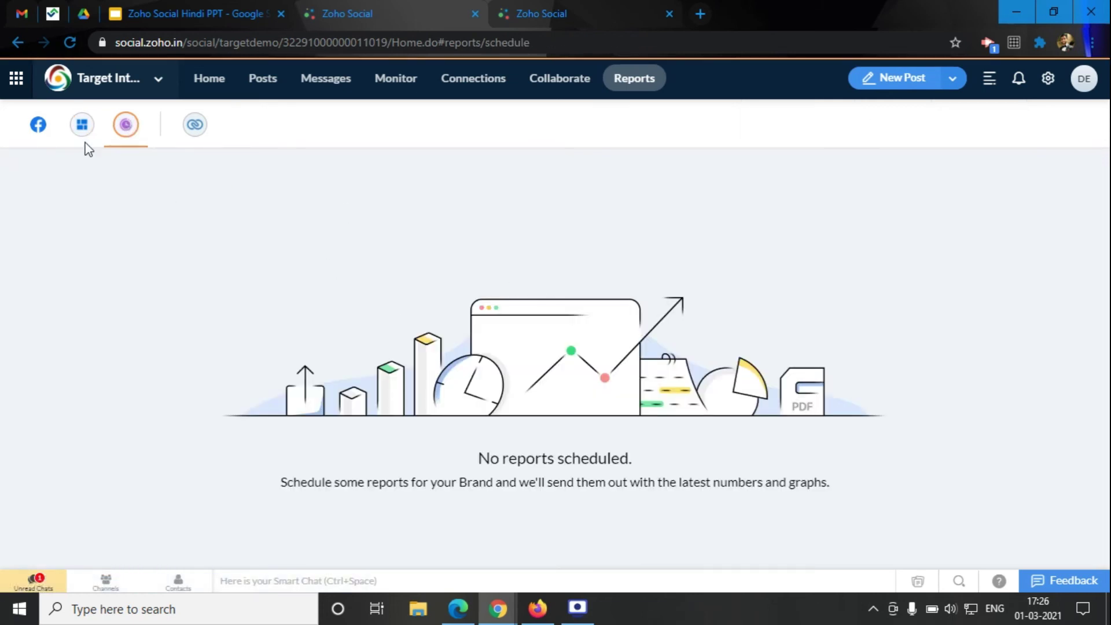
pyautogui.click(37, 124)
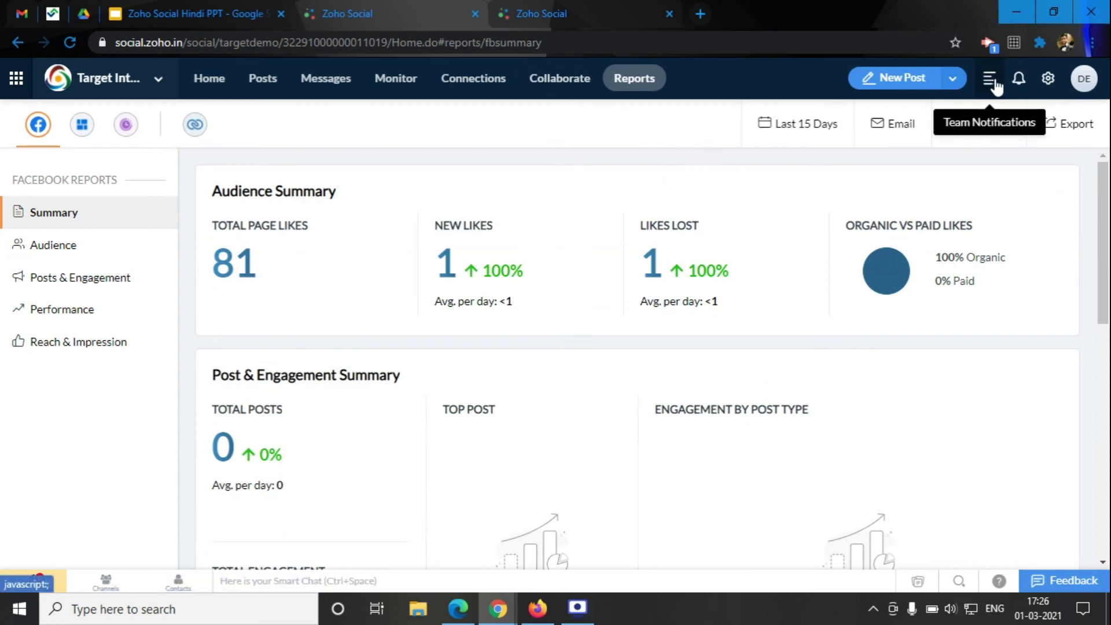
# - Review the Brand Information settings and the full list of Social Channels available for connection
pyautogui.click(1048, 79)
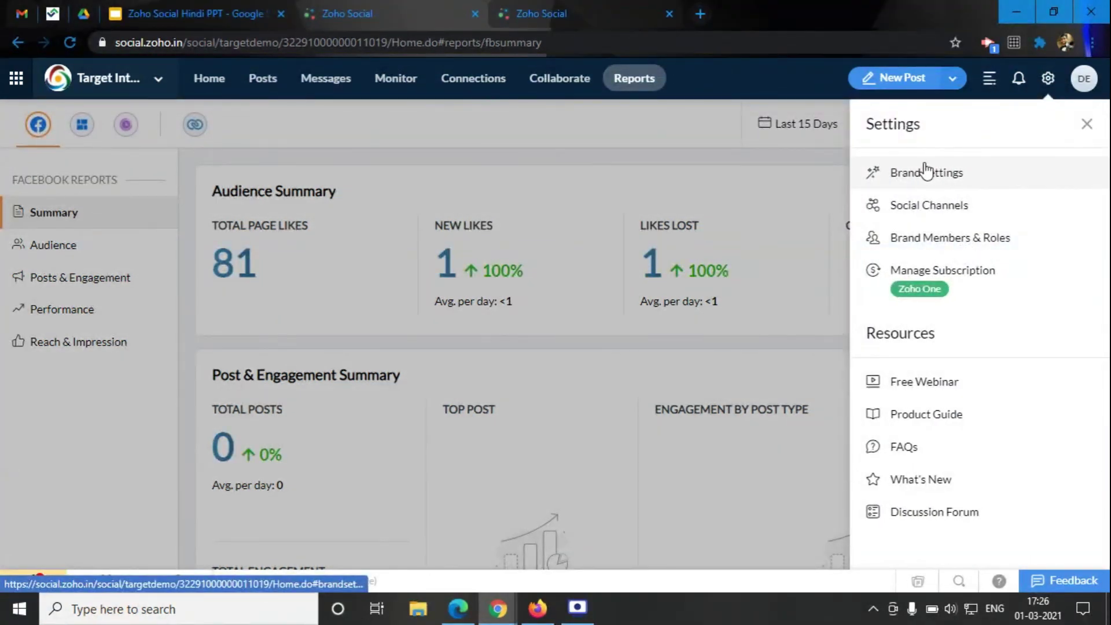
pyautogui.click(926, 174)
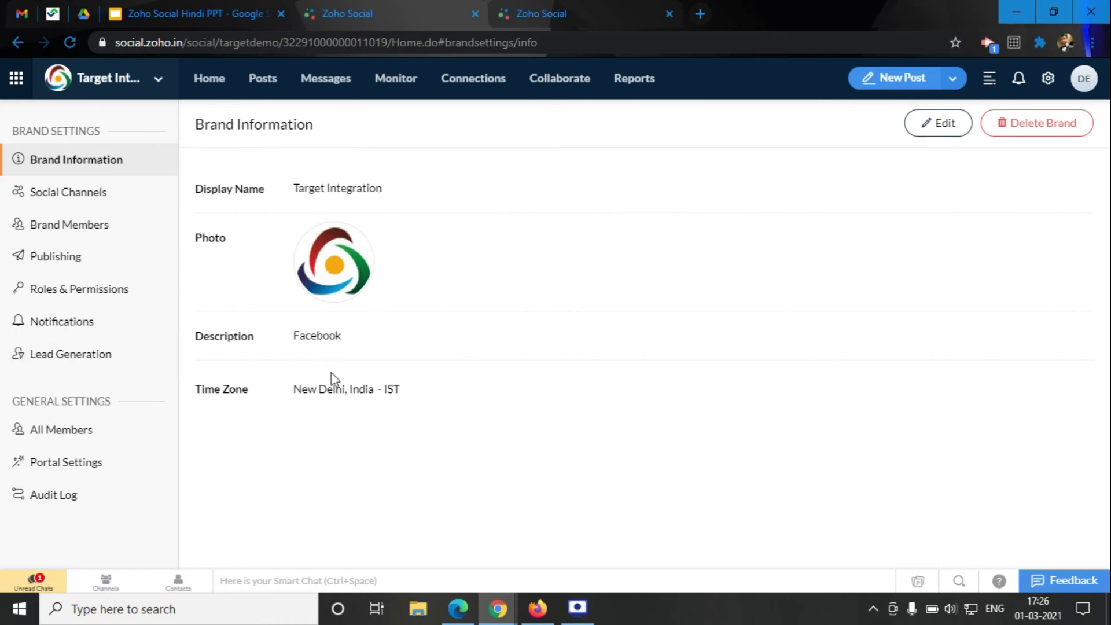
pyautogui.click(53, 197)
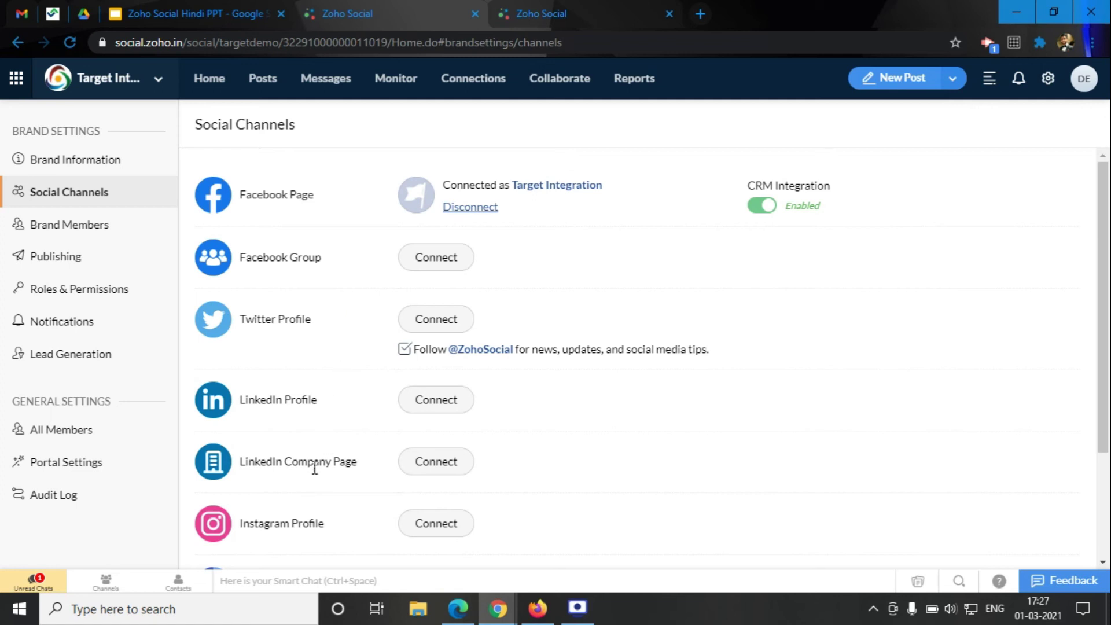
pyautogui.scroll(-3, 313, 449)
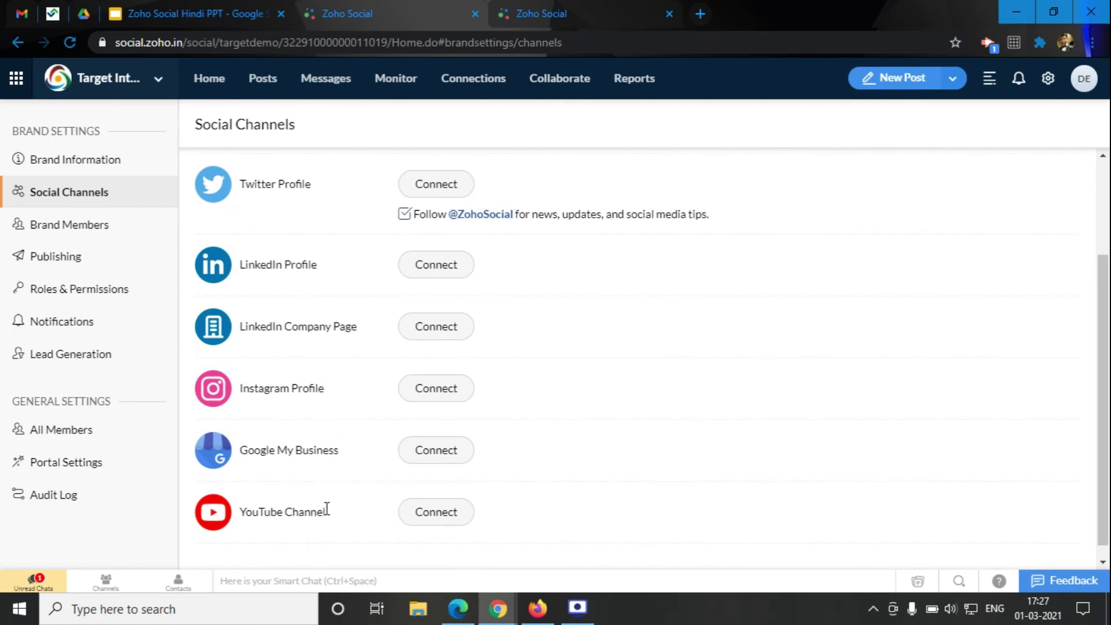
pyautogui.moveTo(259, 514); pyautogui.dragTo(566, 472)
pyautogui.click(484, 461)
# - Look through the brand's settings for Brand Members, Publishing, Roles & Permissions, and Notifications
pyautogui.click(72, 229)
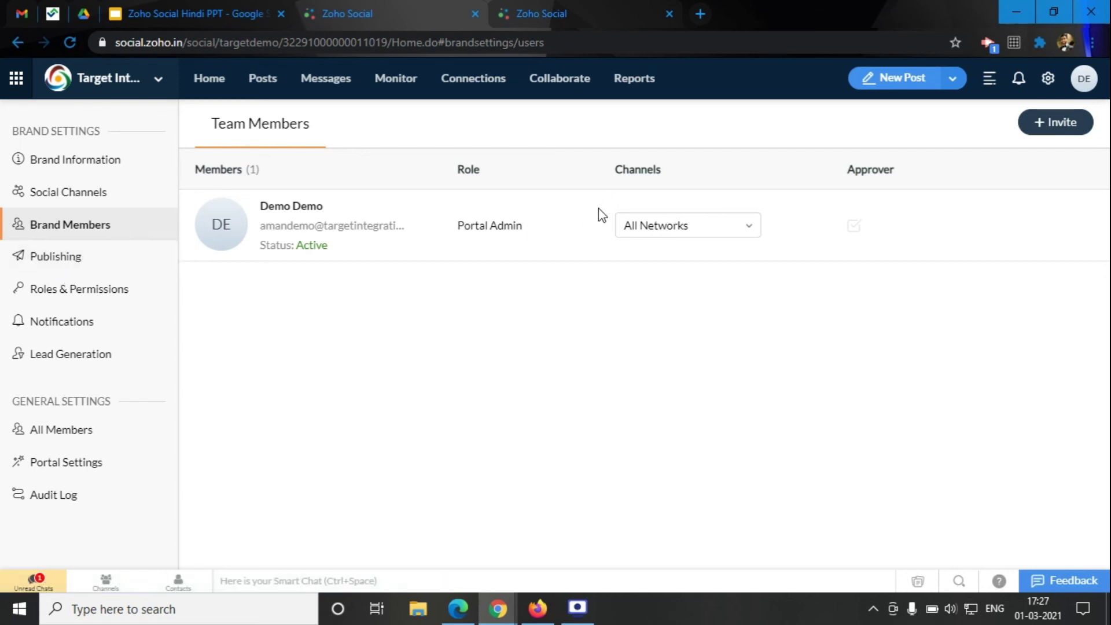
pyautogui.click(57, 259)
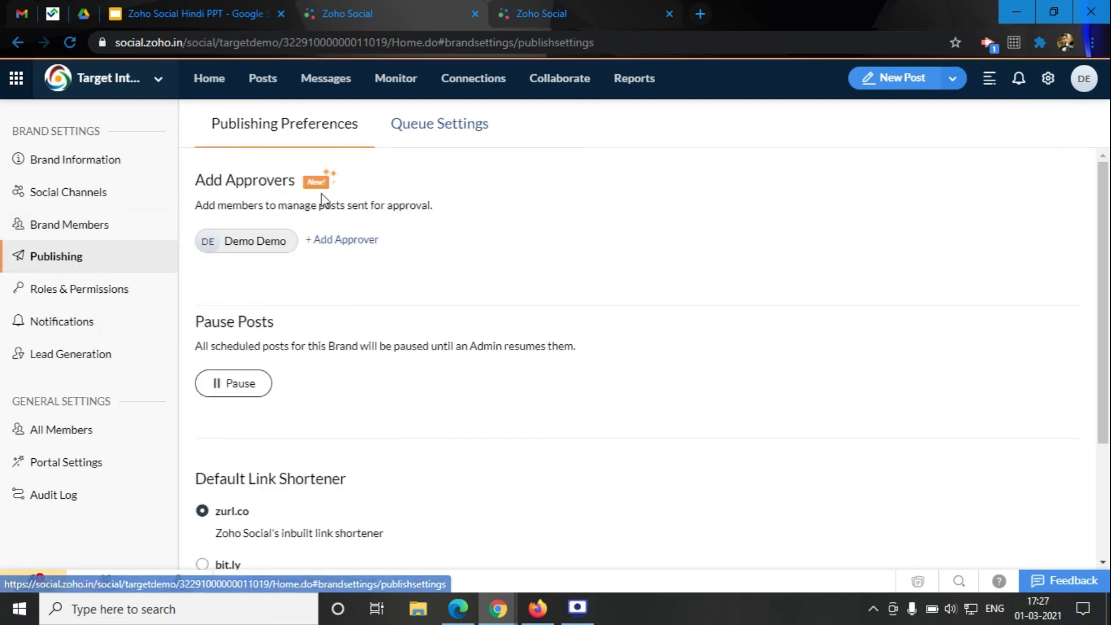
pyautogui.scroll(-4, 336, 228)
pyautogui.click(84, 298)
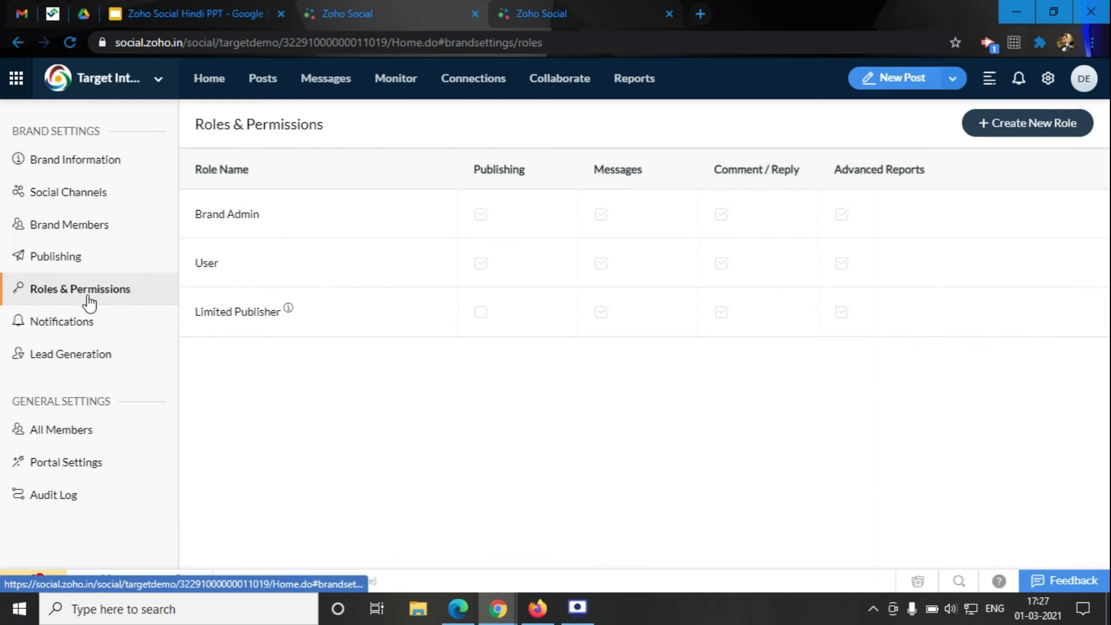
pyautogui.click(55, 323)
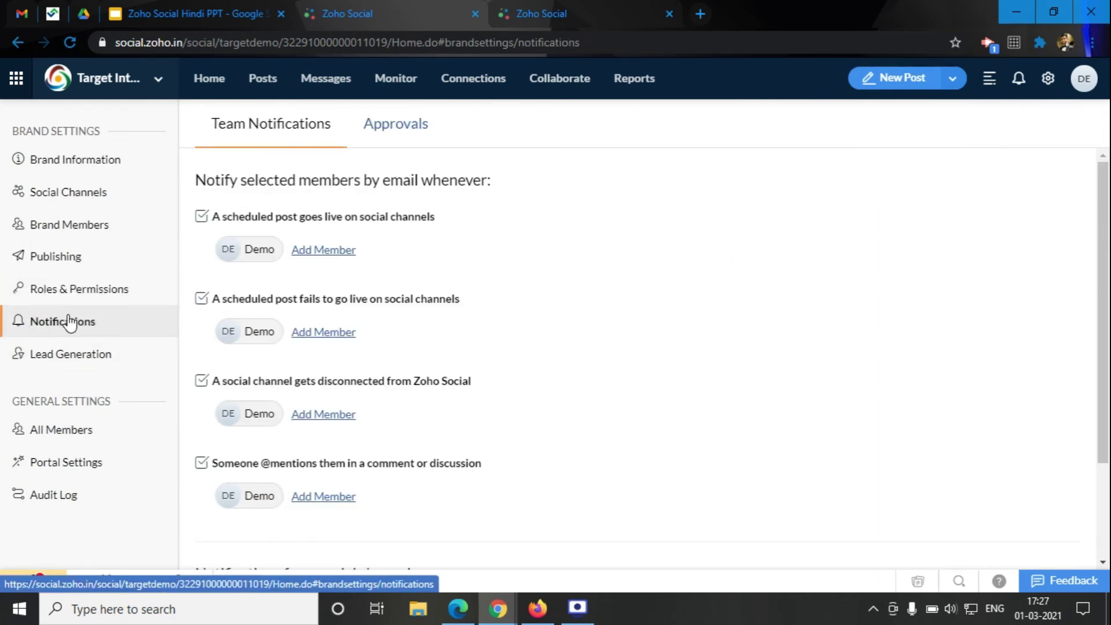
# - View the Facebook Lead Generation settings, pointing out the social action for likes on a page post
pyautogui.click(88, 354)
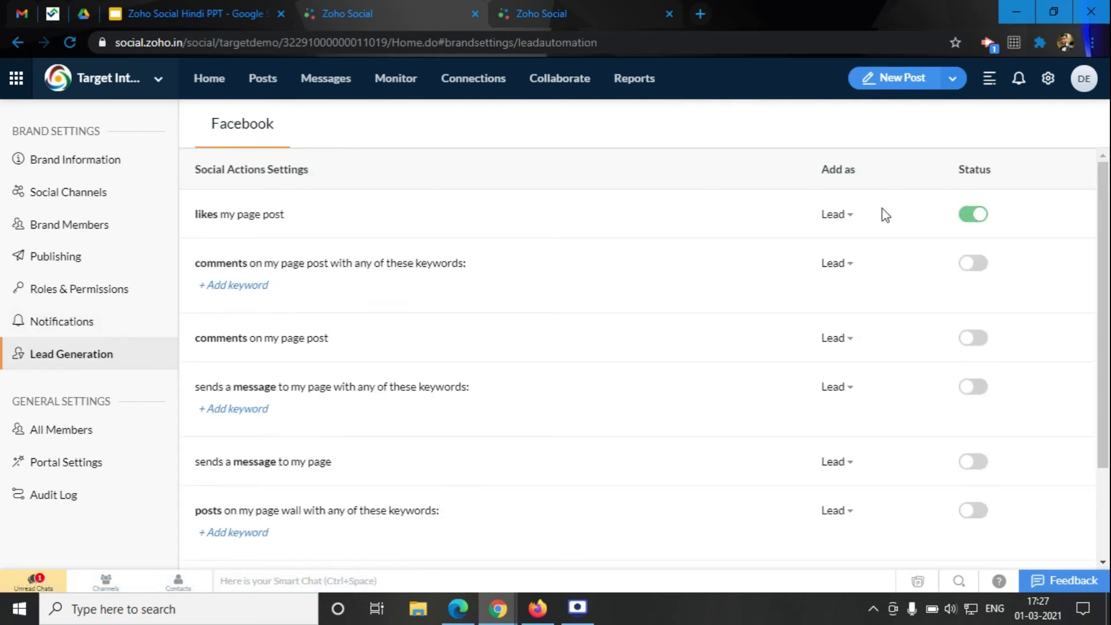
pyautogui.moveTo(298, 221); pyautogui.dragTo(196, 215)
pyautogui.click(268, 163)
pyautogui.click(313, 212)
pyautogui.moveTo(313, 217); pyautogui.dragTo(208, 227)
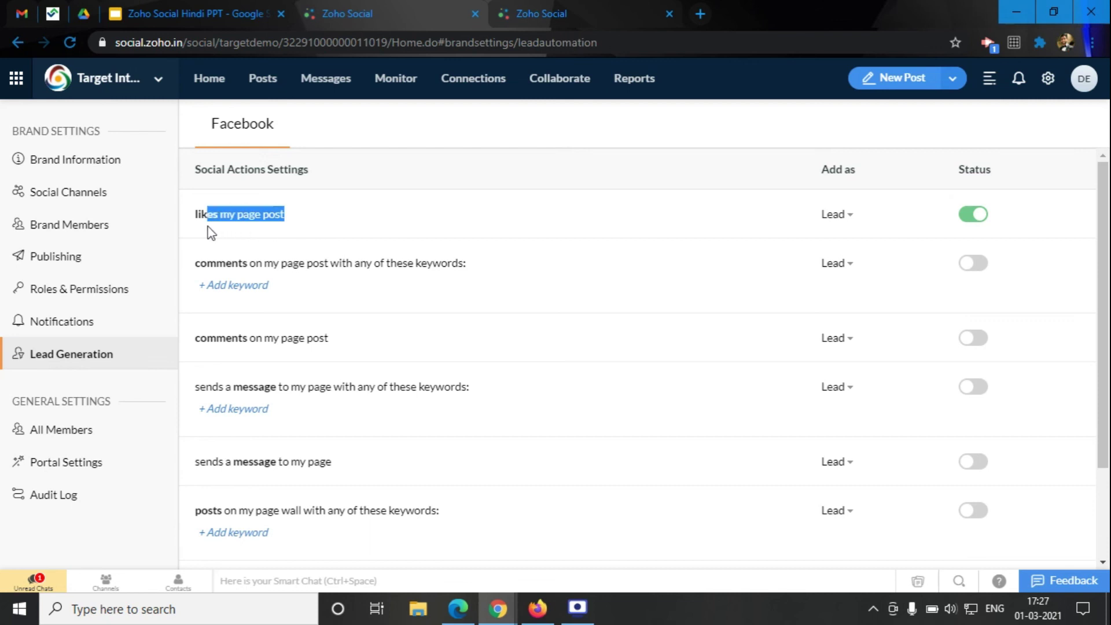
pyautogui.click(317, 221)
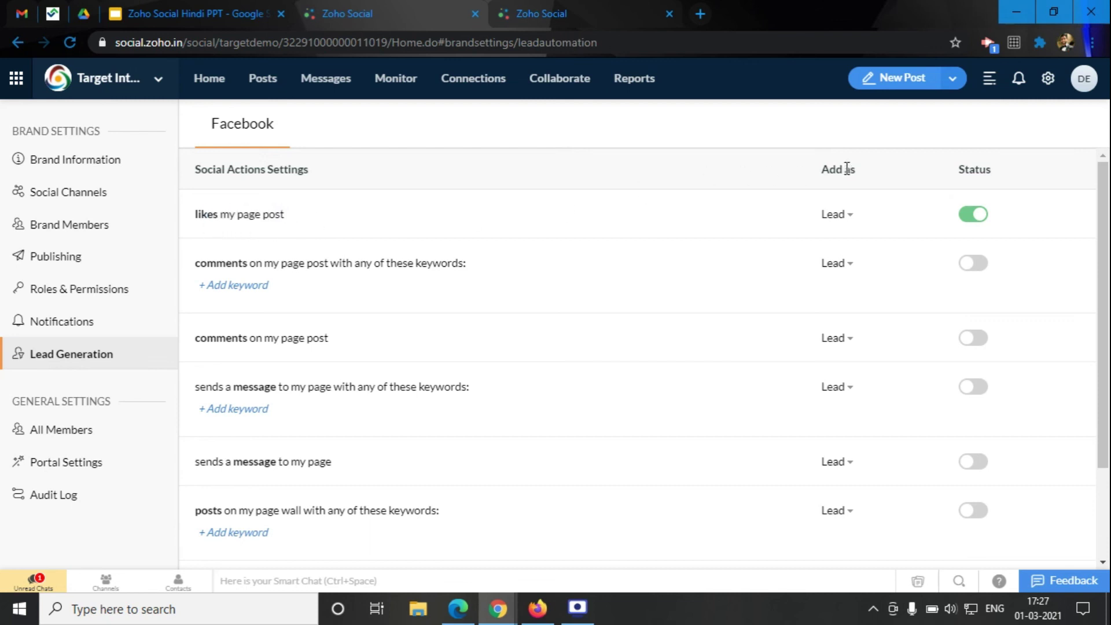
# - Check the Add as choices and the status switch for page post likes, and review the remaining Facebook social actions
pyautogui.click(843, 219)
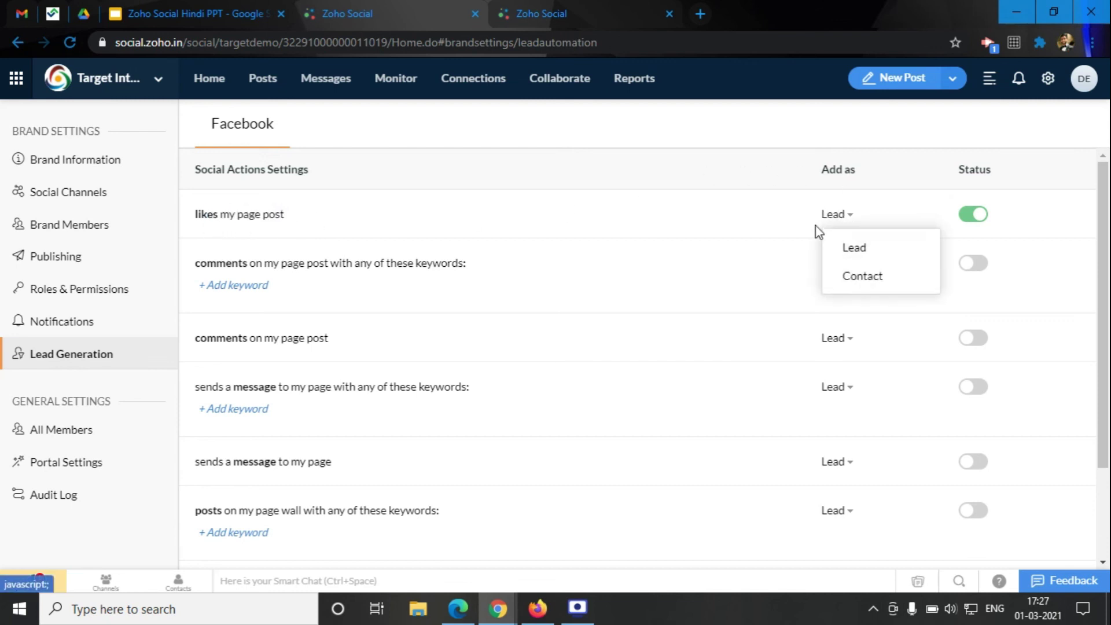
pyautogui.click(974, 223)
pyautogui.click(974, 223)
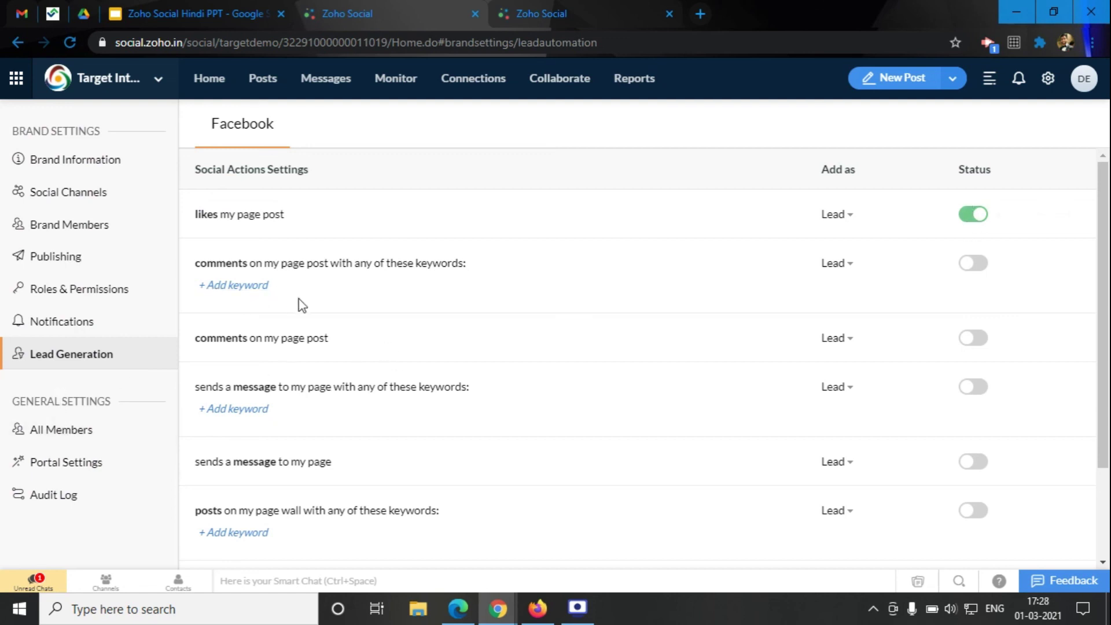
pyautogui.scroll(-2, 307, 298)
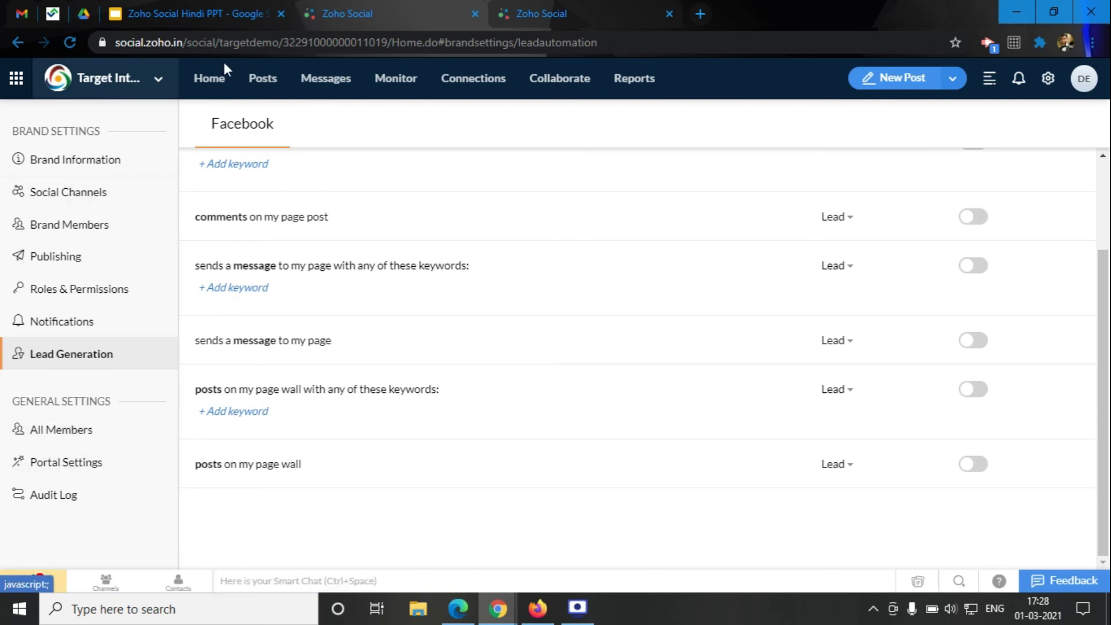
# - Return to the brand's Home dashboard, and switch to the Google Slides deck to present it in full screen
pyautogui.click(212, 81)
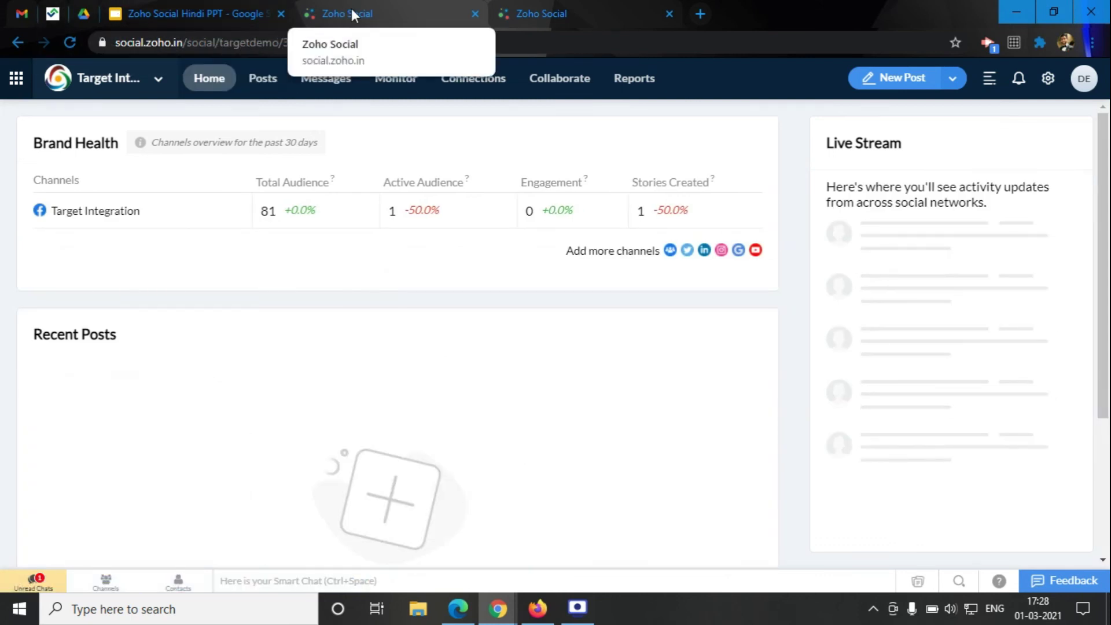
pyautogui.click(219, 8)
pyautogui.hotkey('ctrl', 'shift', 'f')
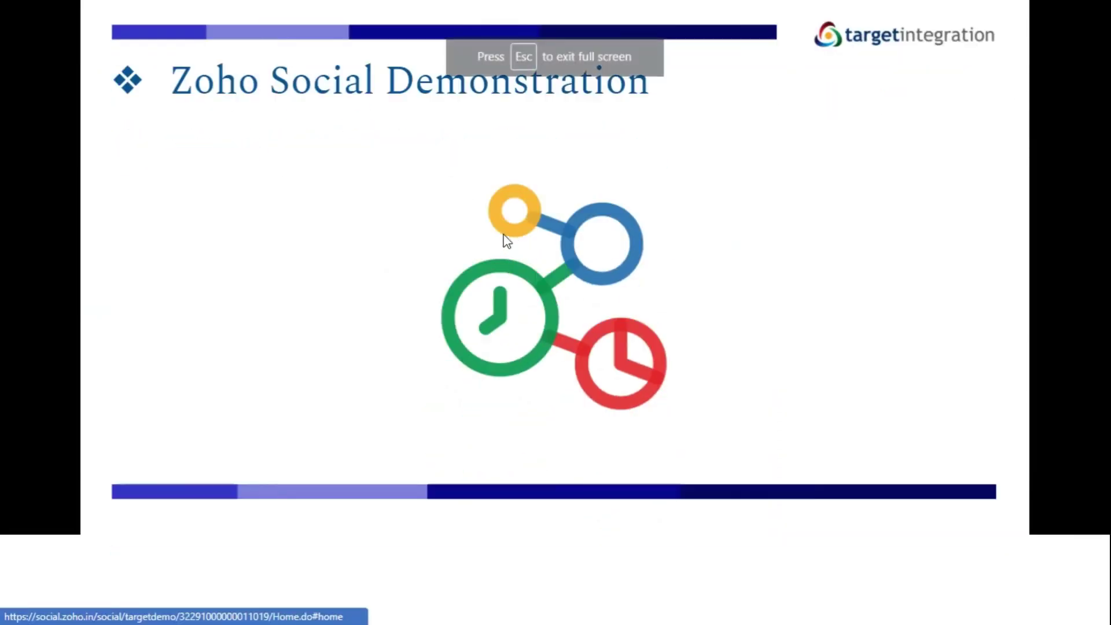